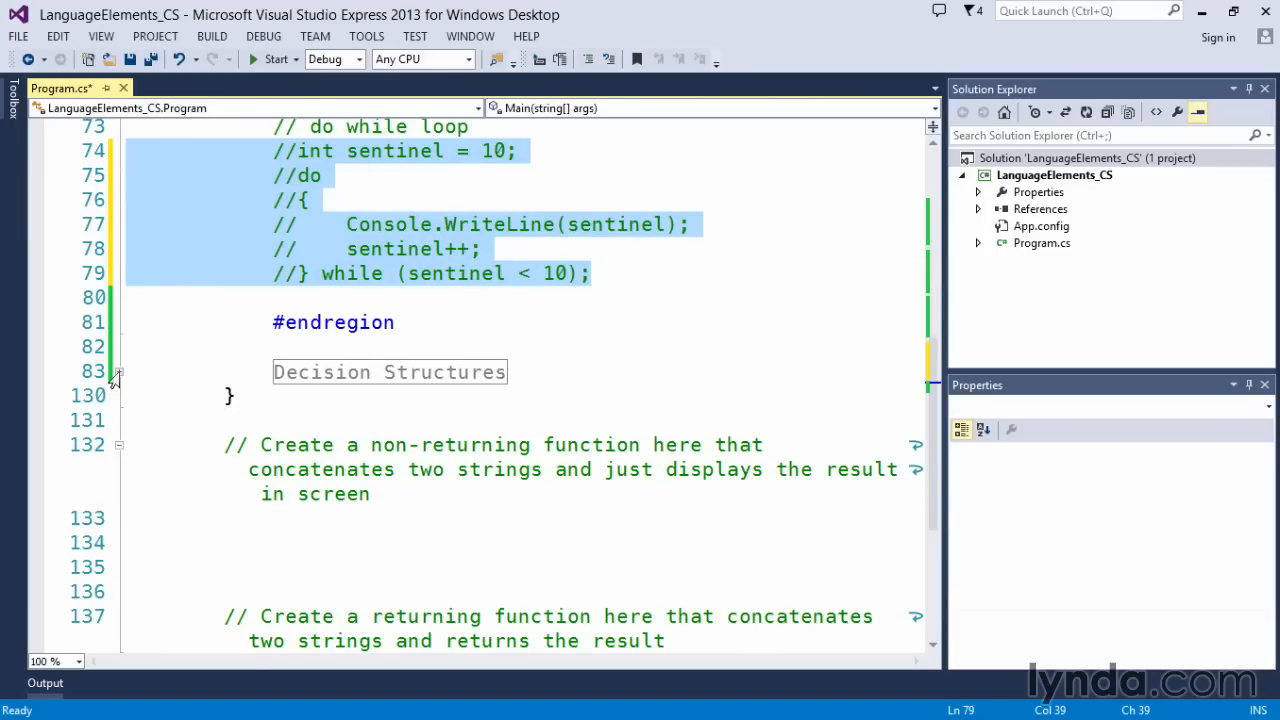
# Expand the Decision Structures region and uncomment the if/else block on lines 85–93
pyautogui.click(118, 372)
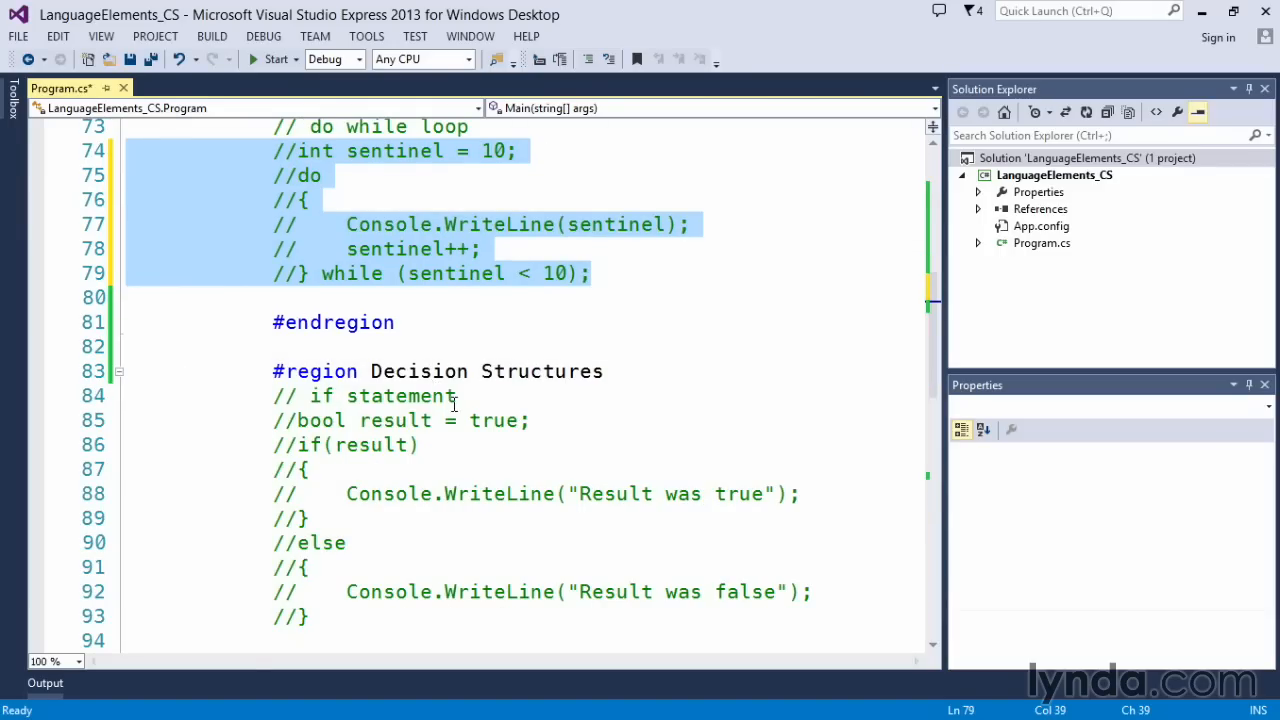
pyautogui.scroll(-2, 455, 400)
pyautogui.scroll(-1, 465, 400)
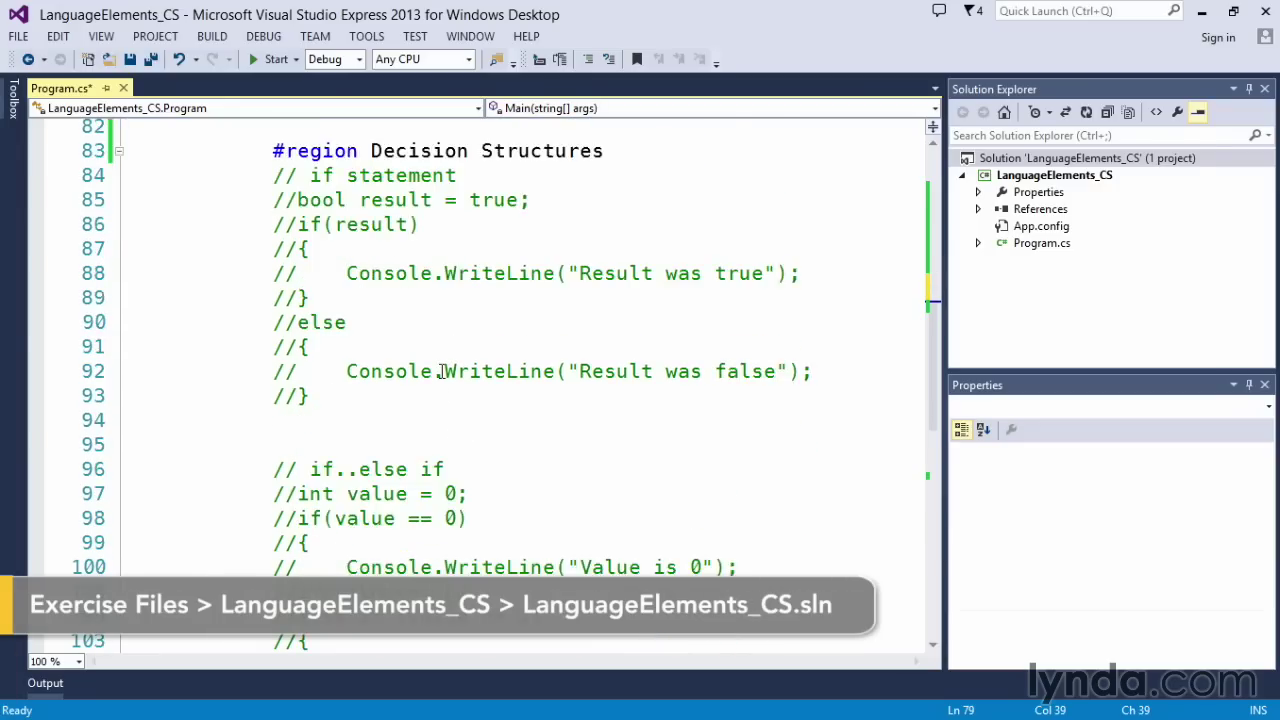
pyautogui.scroll(-2, 450, 385)
pyautogui.scroll(-1, 445, 375)
pyautogui.scroll(-2, 441, 371)
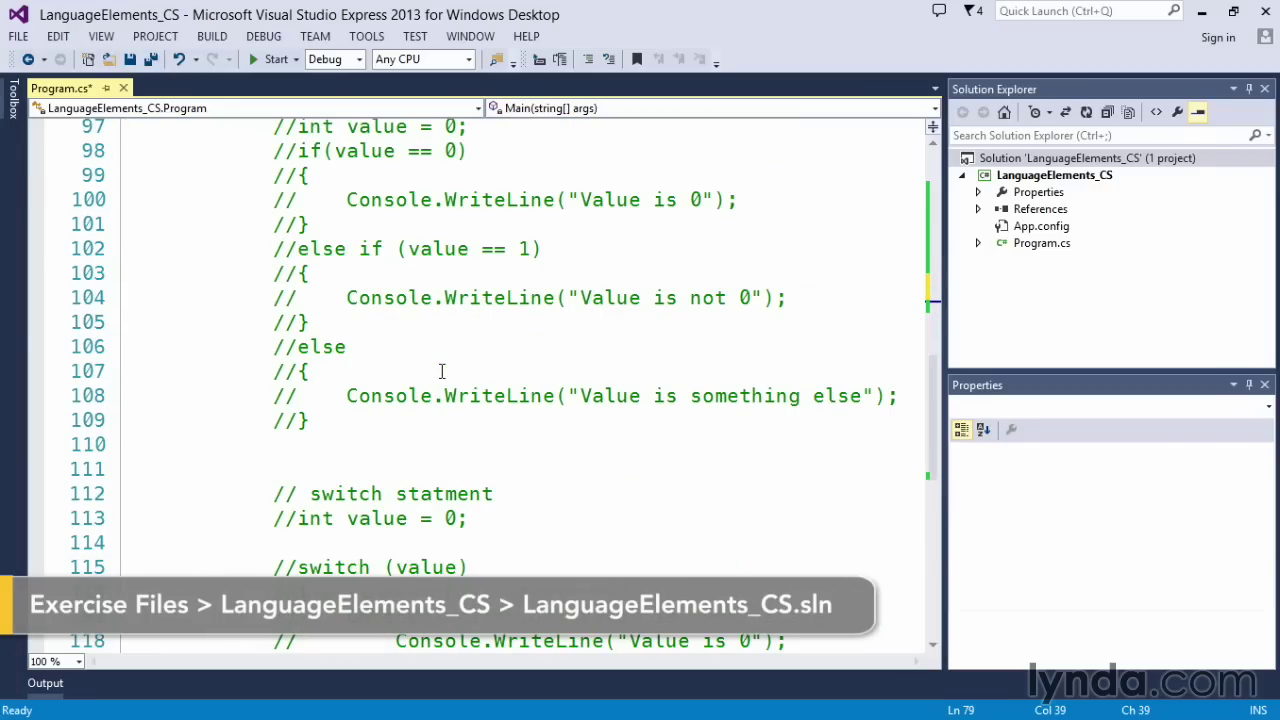
pyautogui.scroll(-1, 441, 371)
pyautogui.scroll(-1, 441, 371)
pyautogui.scroll(5, 441, 371)
pyautogui.scroll(2, 441, 371)
pyautogui.scroll(1, 441, 371)
pyautogui.moveTo(312, 470); pyautogui.dragTo(274, 275)
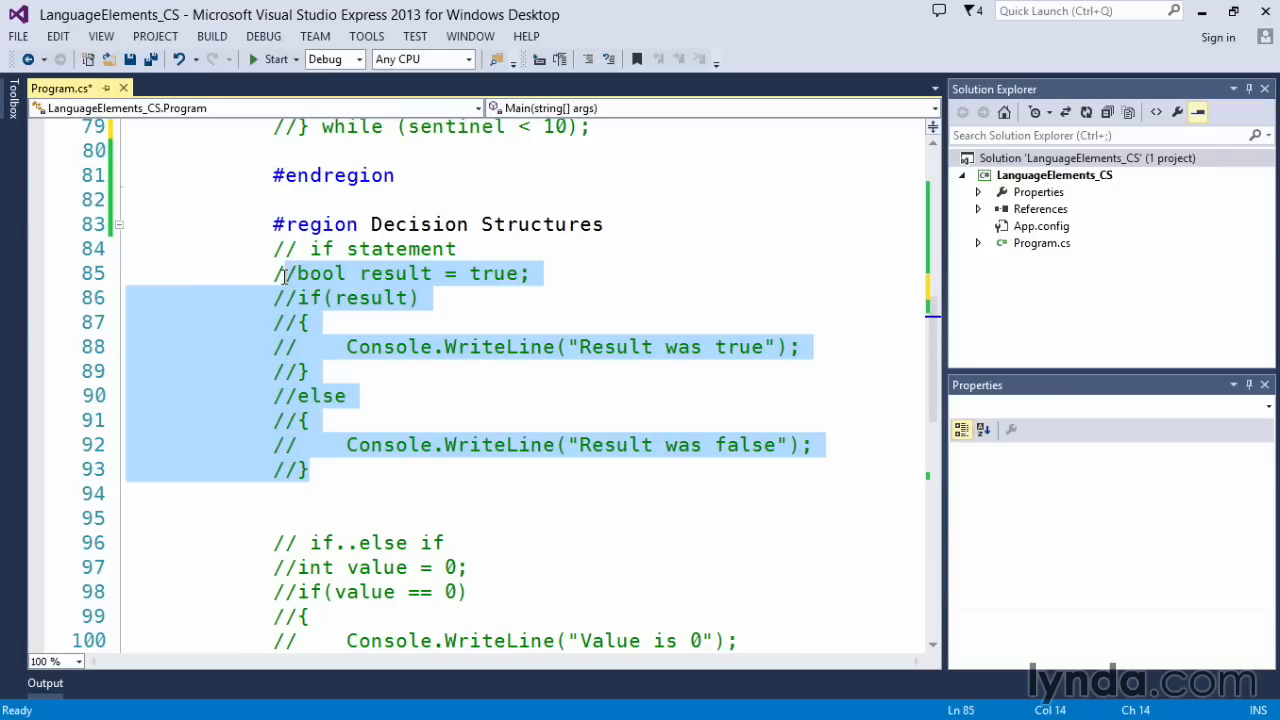
pyautogui.hotkey('ctrl', 'k')
pyautogui.hotkey('ctrl', 'u')
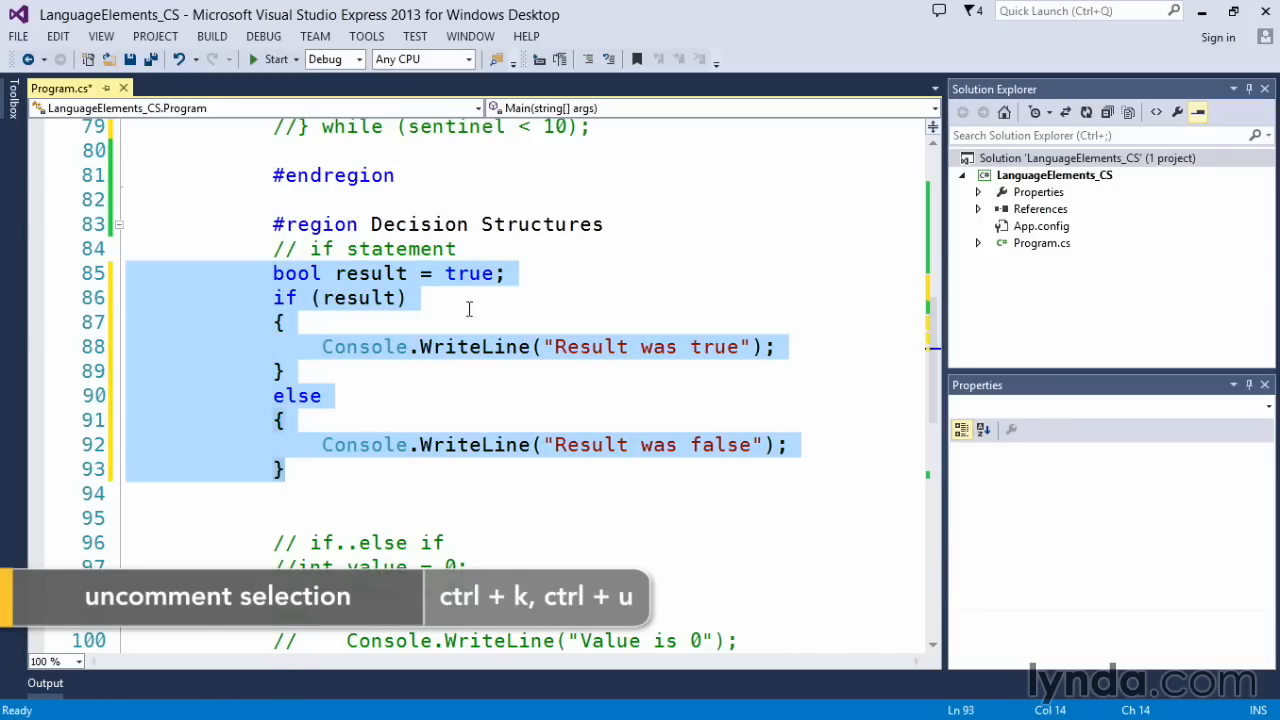
pyautogui.click(447, 305)
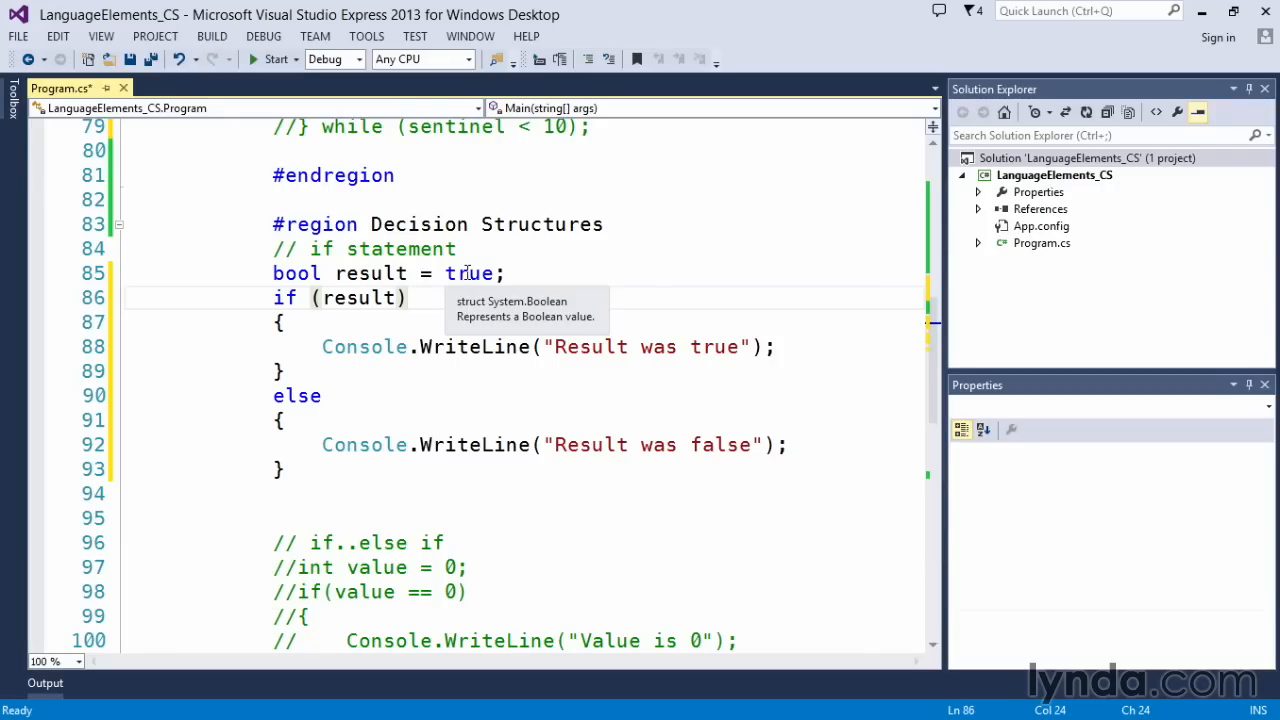
pyautogui.click(497, 273)
pyautogui.press('BackSpace')
pyautogui.press('BackSpace')
pyautogui.press('BackSpace')
pyautogui.press('BackSpace')
pyautogui.press('BackSpace')
pyautogui.press('BackSpace')
pyautogui.press('BackSpace')
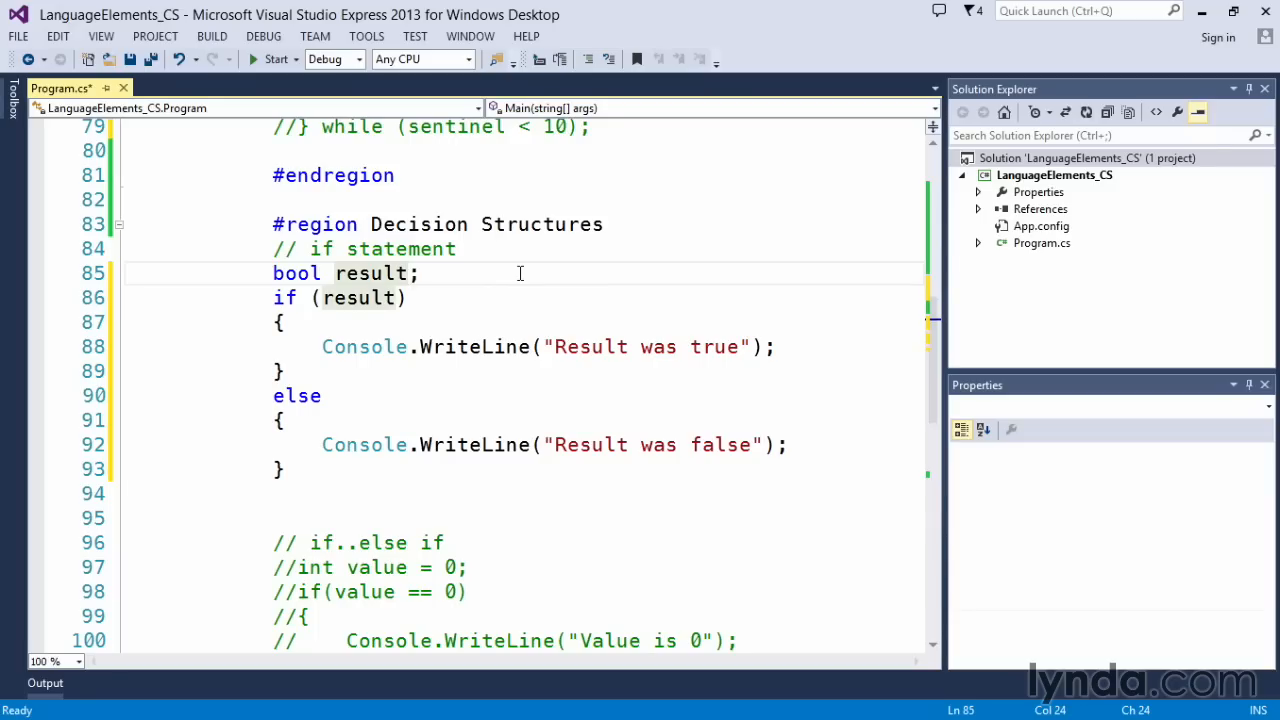
pyautogui.write('= ')
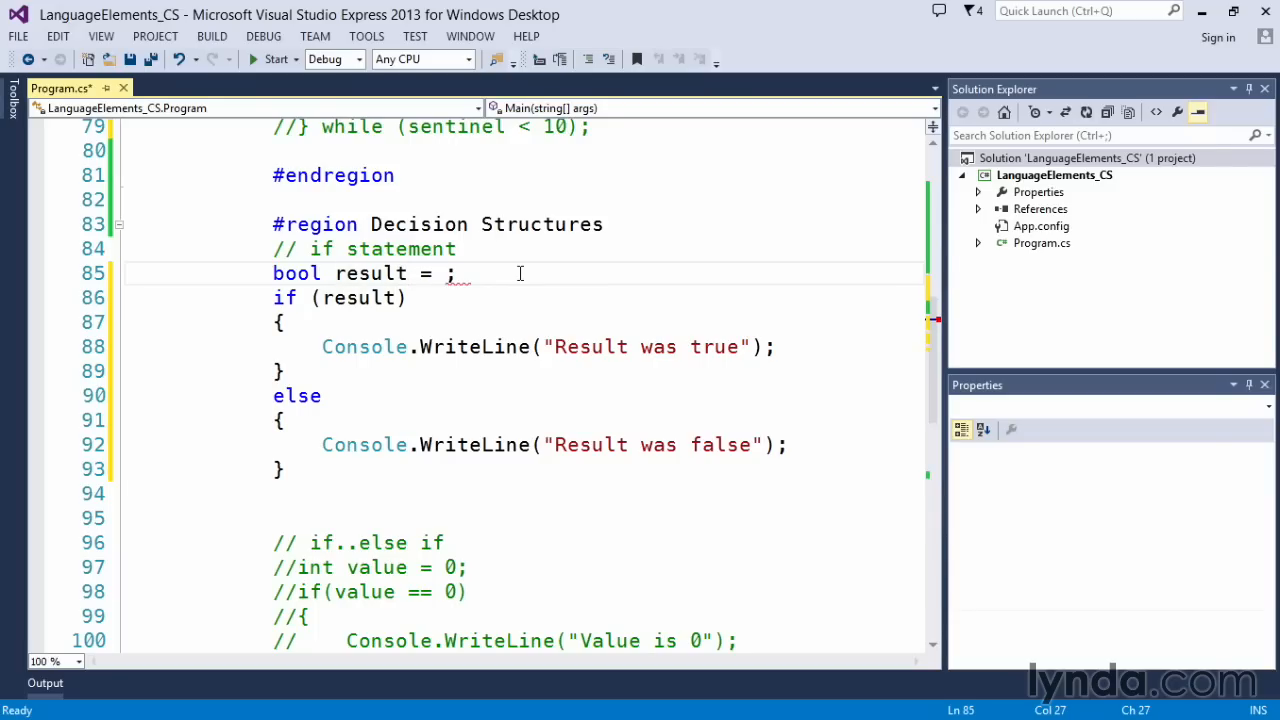
pyautogui.write('t')
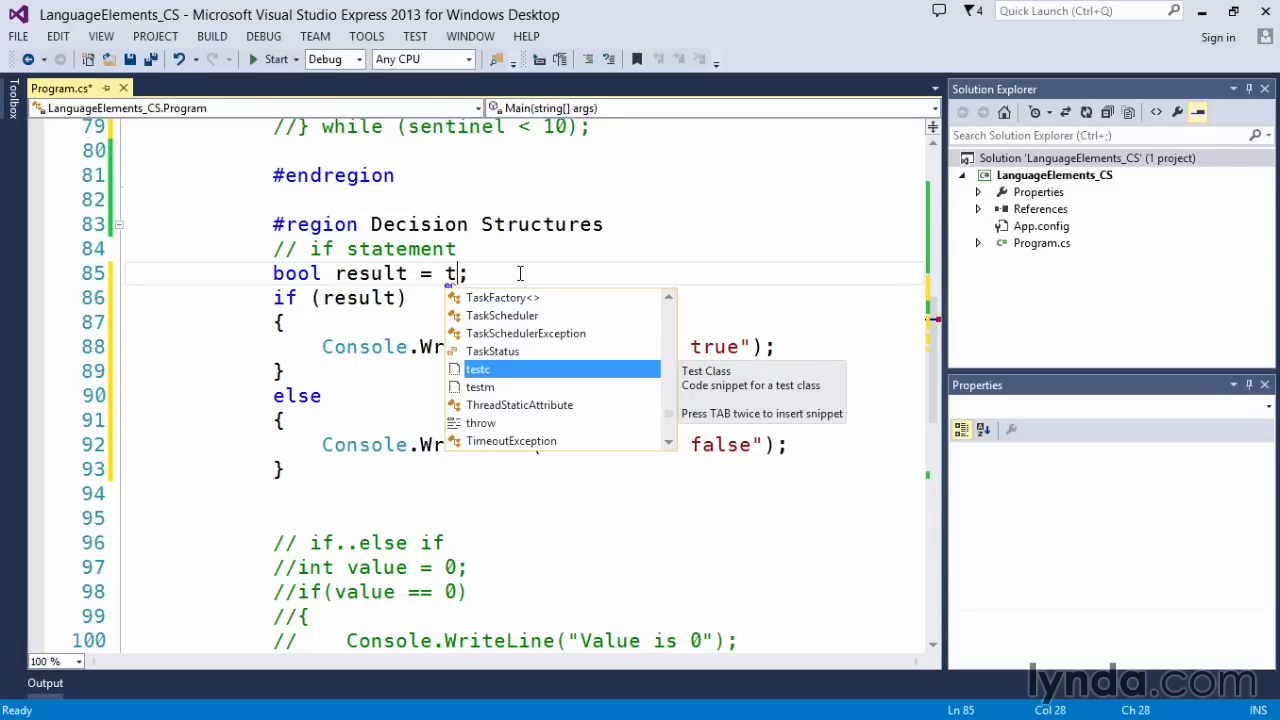
pyautogui.write('r')
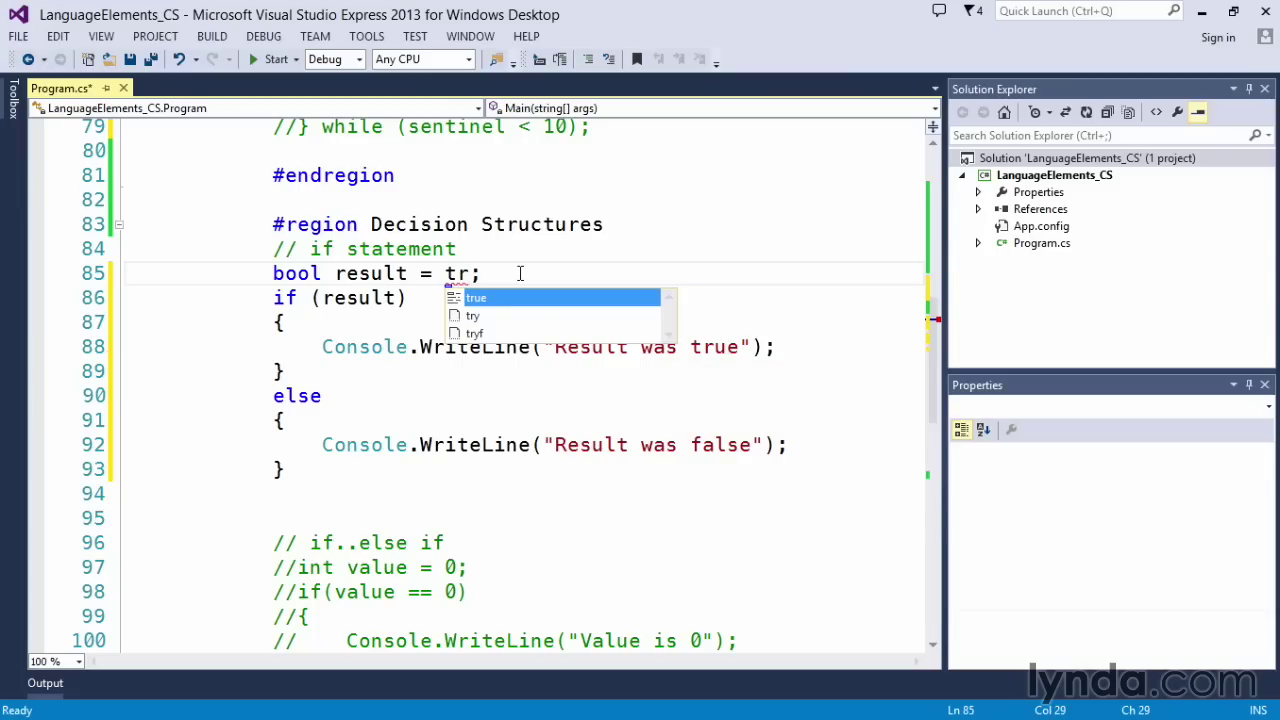
pyautogui.write('ue')
pyautogui.click(614, 301)
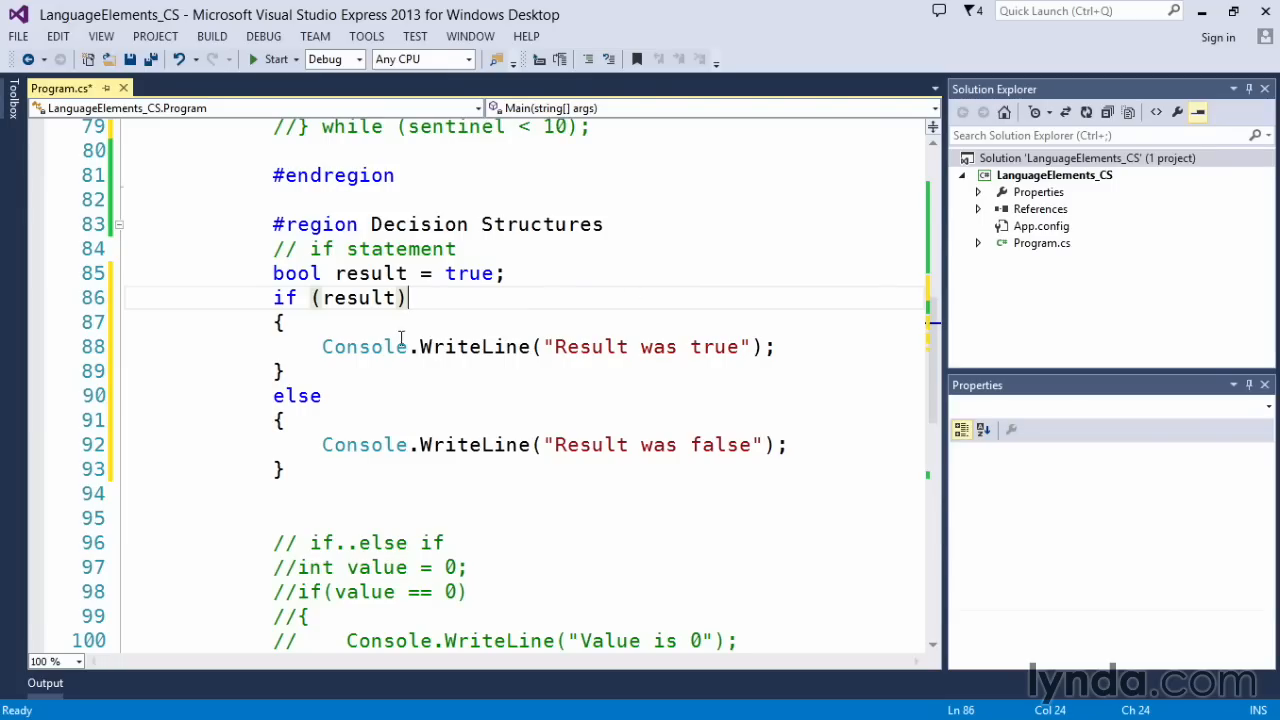
# Walk through the if, Result was true, else and Result was false parts, then select the else branch lines 90–93
pyautogui.click(271, 297)
pyautogui.moveTo(271, 297); pyautogui.dragTo(298, 297)
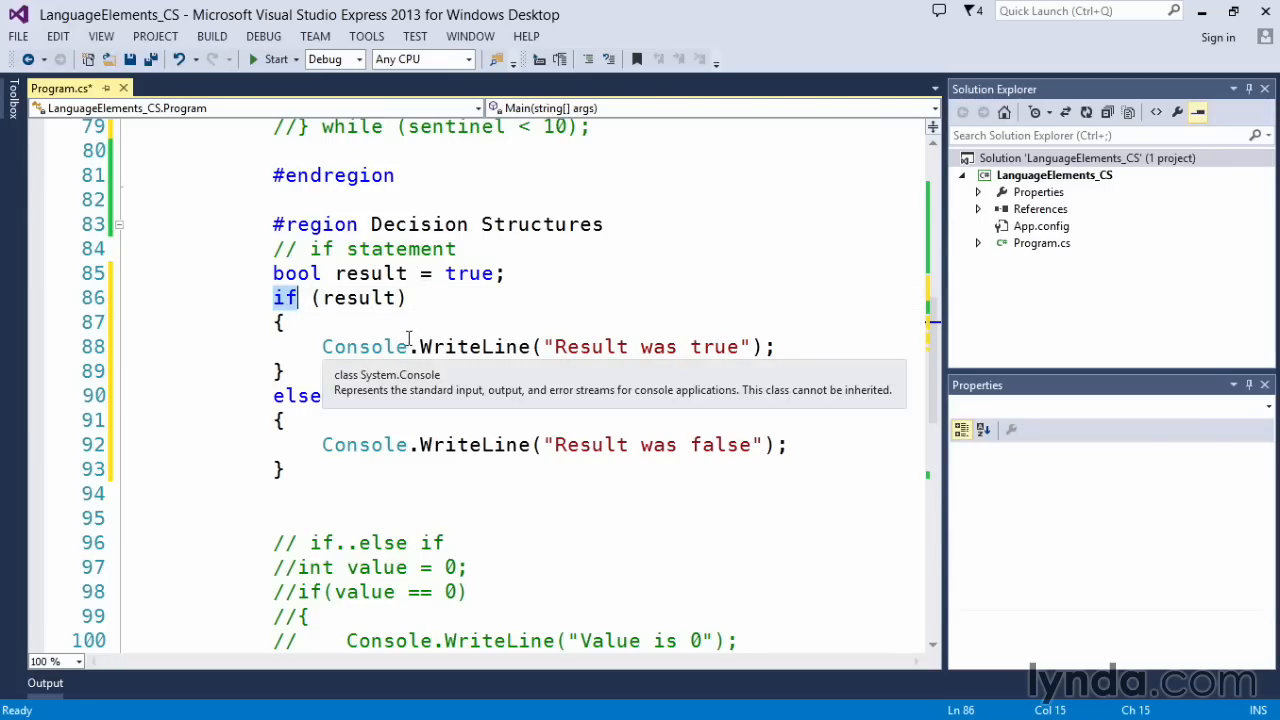
pyautogui.moveTo(397, 297); pyautogui.dragTo(322, 297)
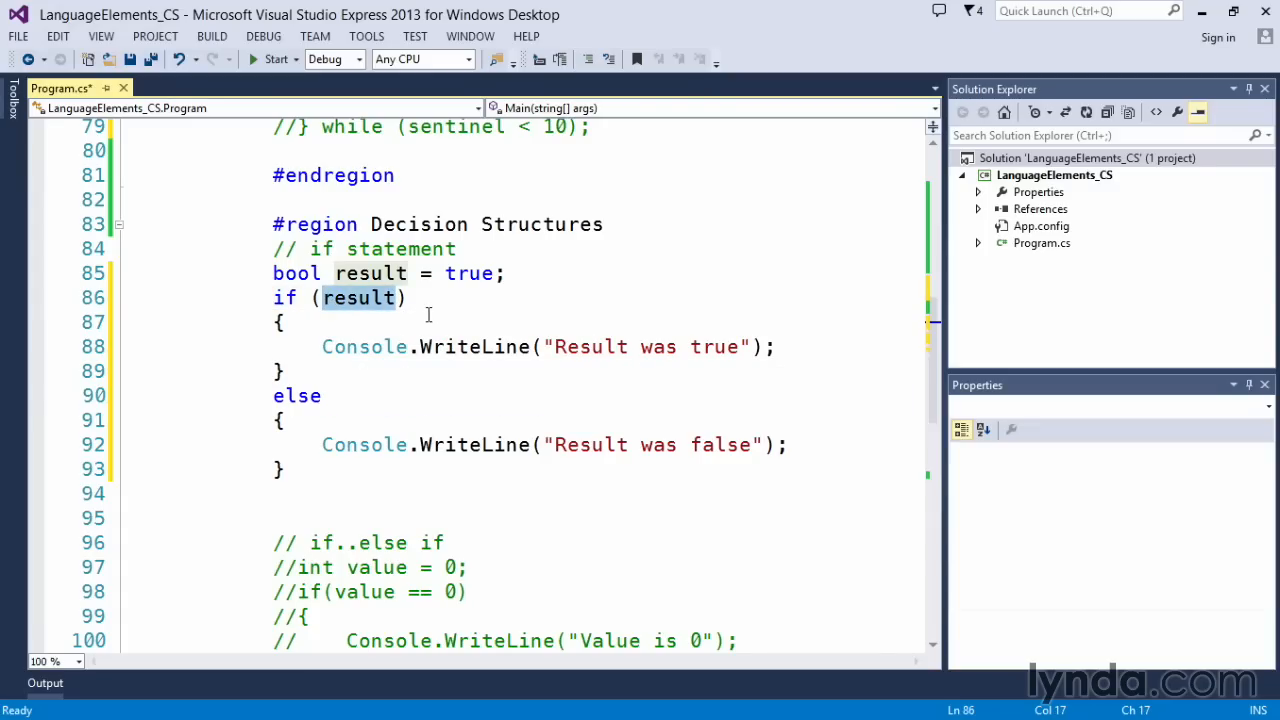
pyautogui.click(346, 323)
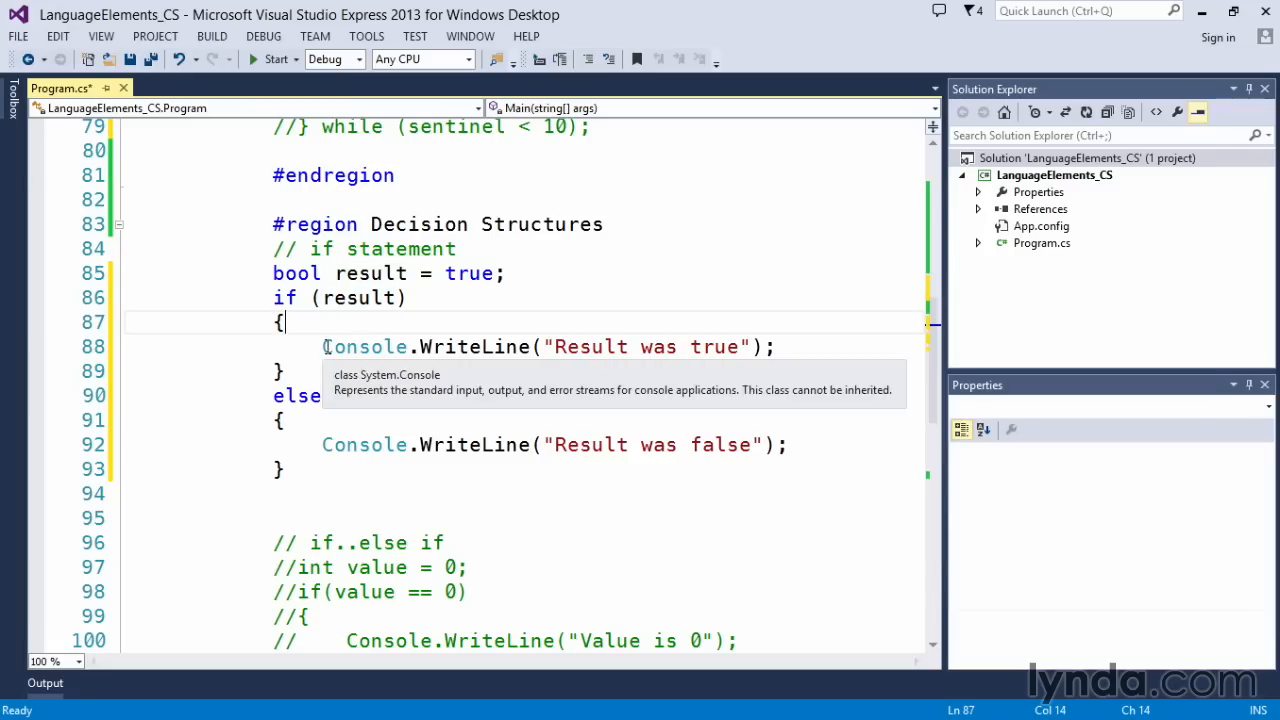
pyautogui.moveTo(322, 347); pyautogui.dragTo(790, 343)
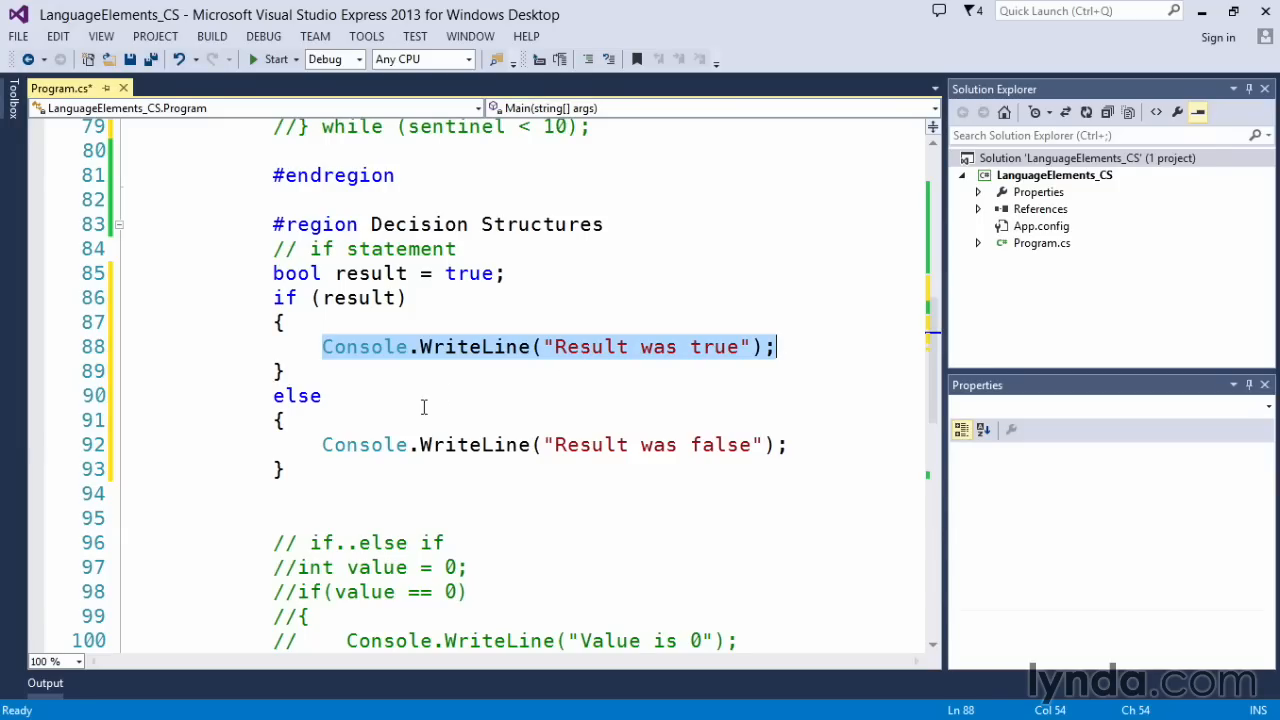
pyautogui.moveTo(273, 396); pyautogui.dragTo(322, 396)
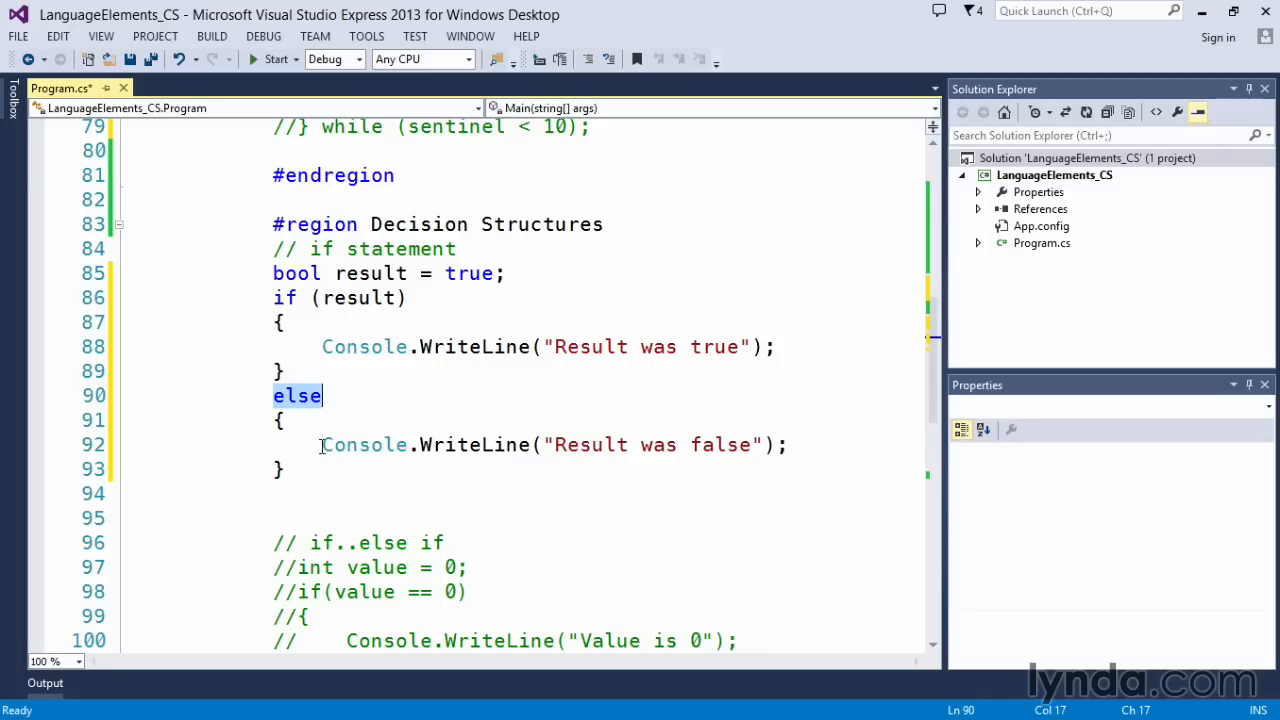
pyautogui.moveTo(322, 445); pyautogui.dragTo(788, 445)
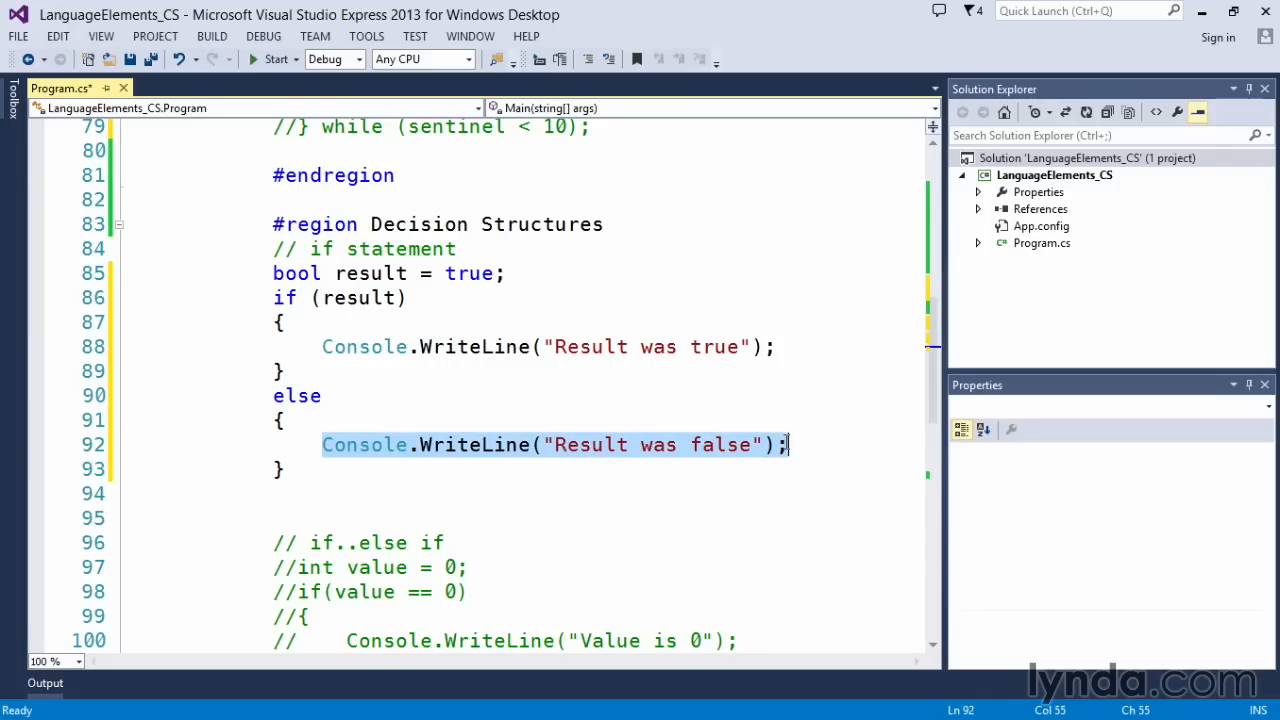
pyautogui.moveTo(273, 396); pyautogui.dragTo(286, 470)
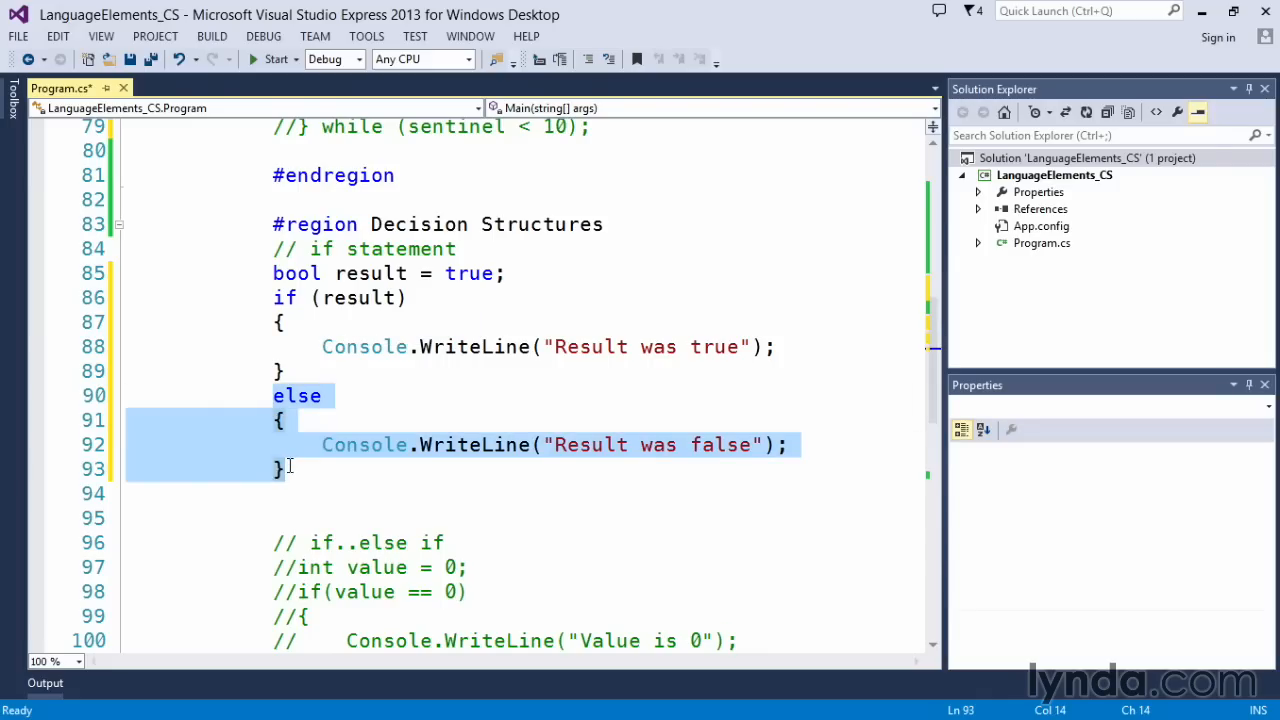
# Comment out the else branch and the if braces on lines 87 and 89, leaving Result was true as the body
pyautogui.hotkey('ctrl', 'k')
pyautogui.hotkey('ctrl', 'c')
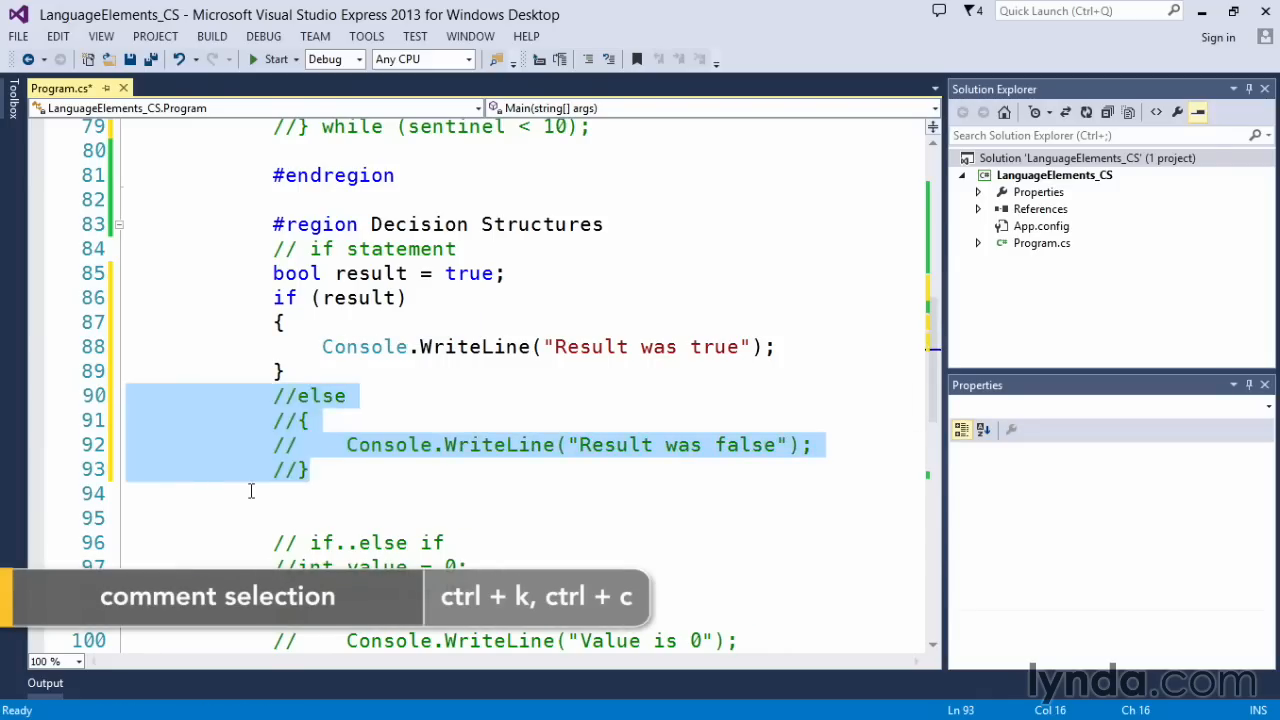
pyautogui.click(280, 372)
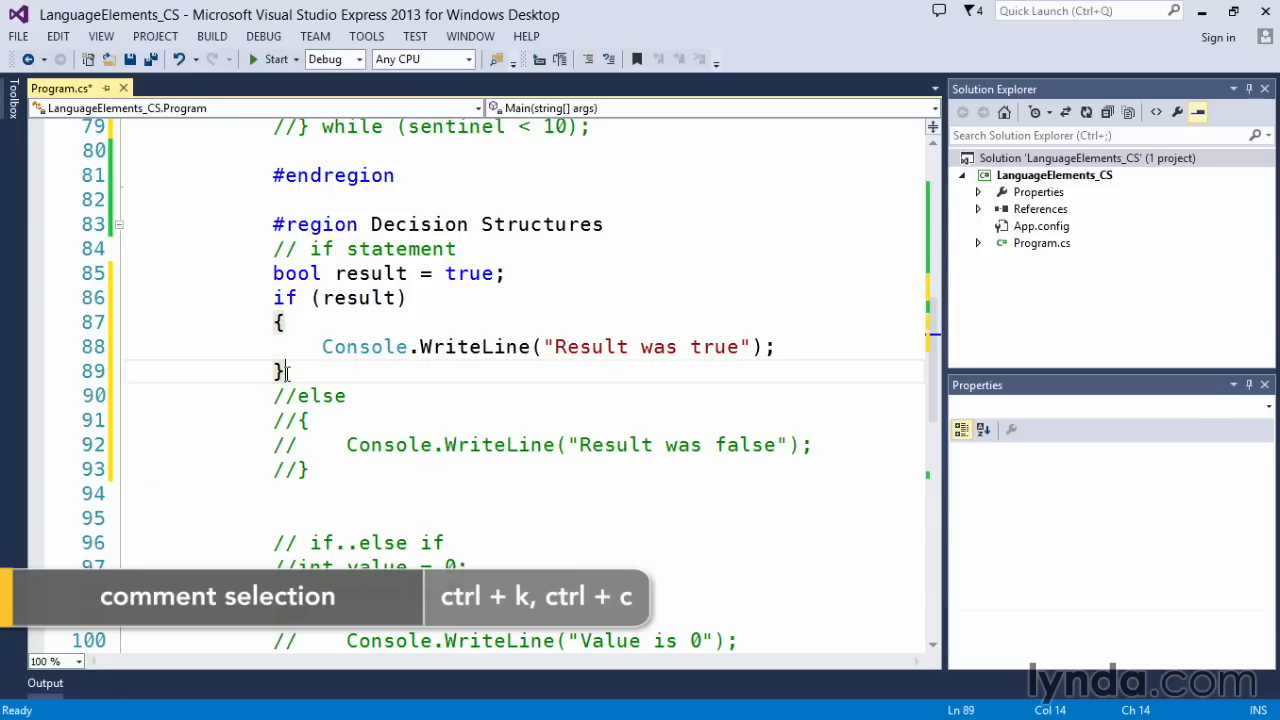
pyautogui.write('//')
pyautogui.click(272, 322)
pyautogui.write('//')
pyautogui.click(362, 375)
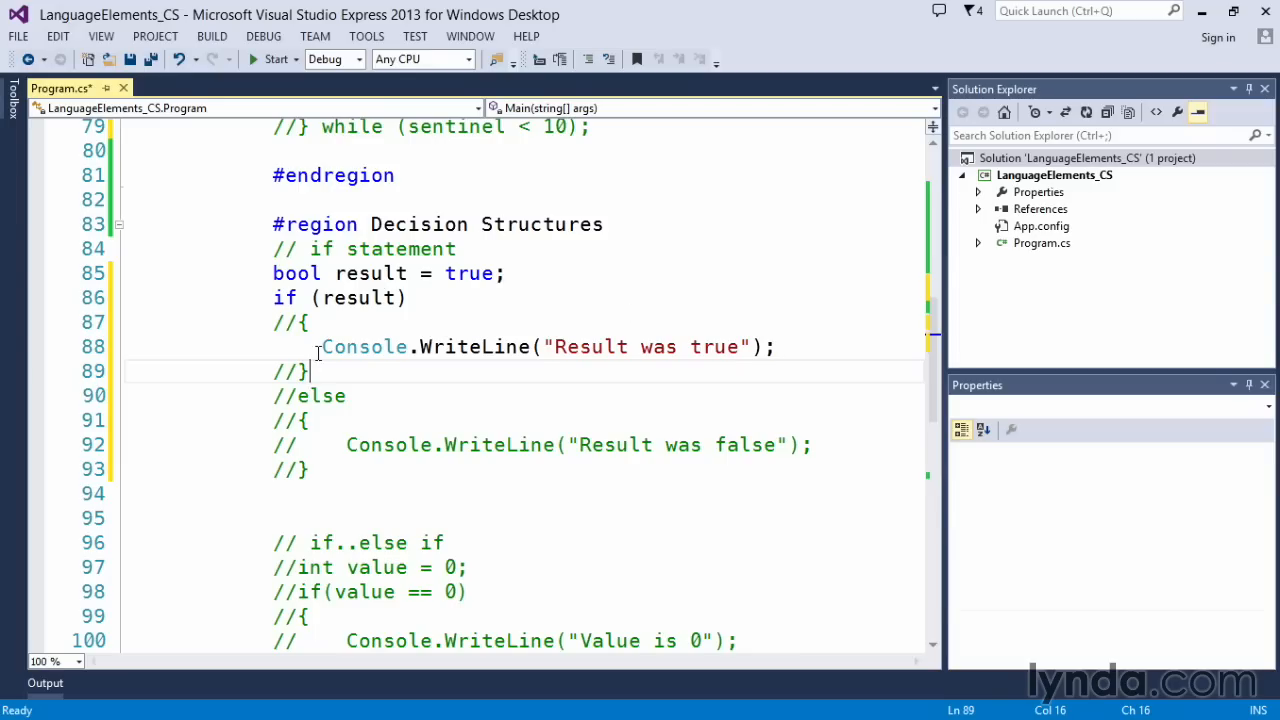
pyautogui.moveTo(322, 346); pyautogui.dragTo(778, 347)
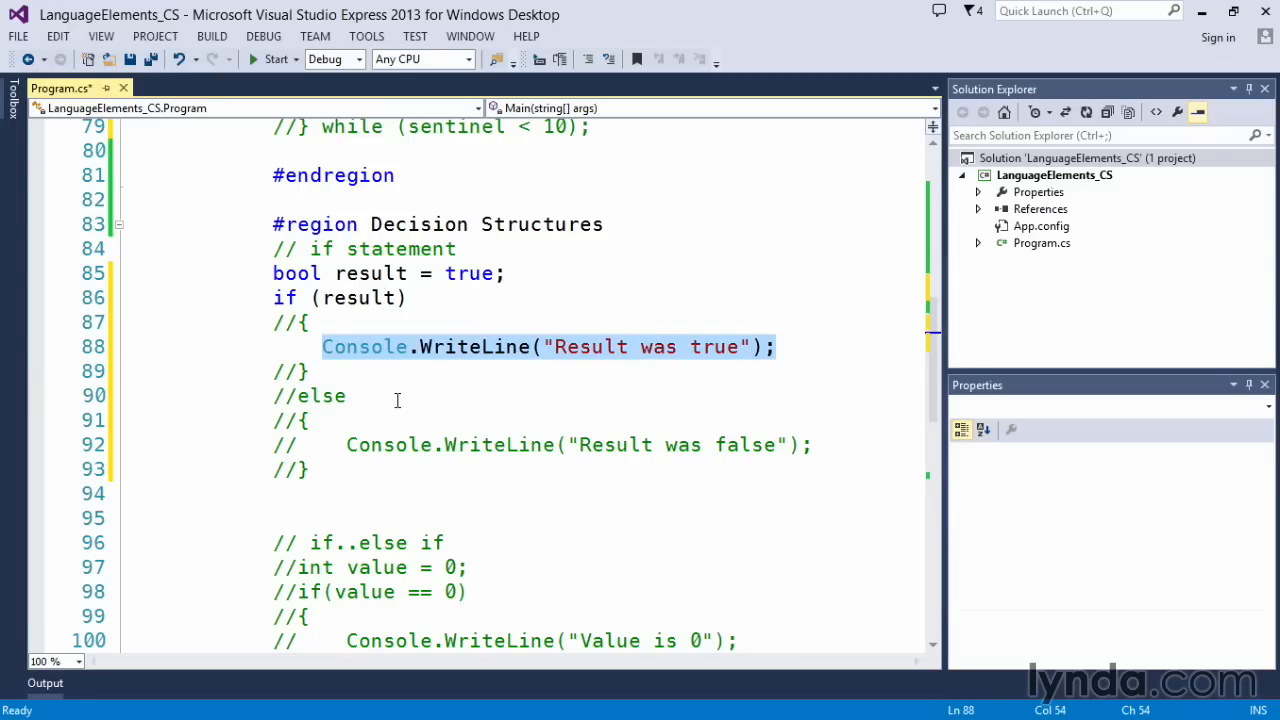
pyautogui.scroll(-2, 400, 396)
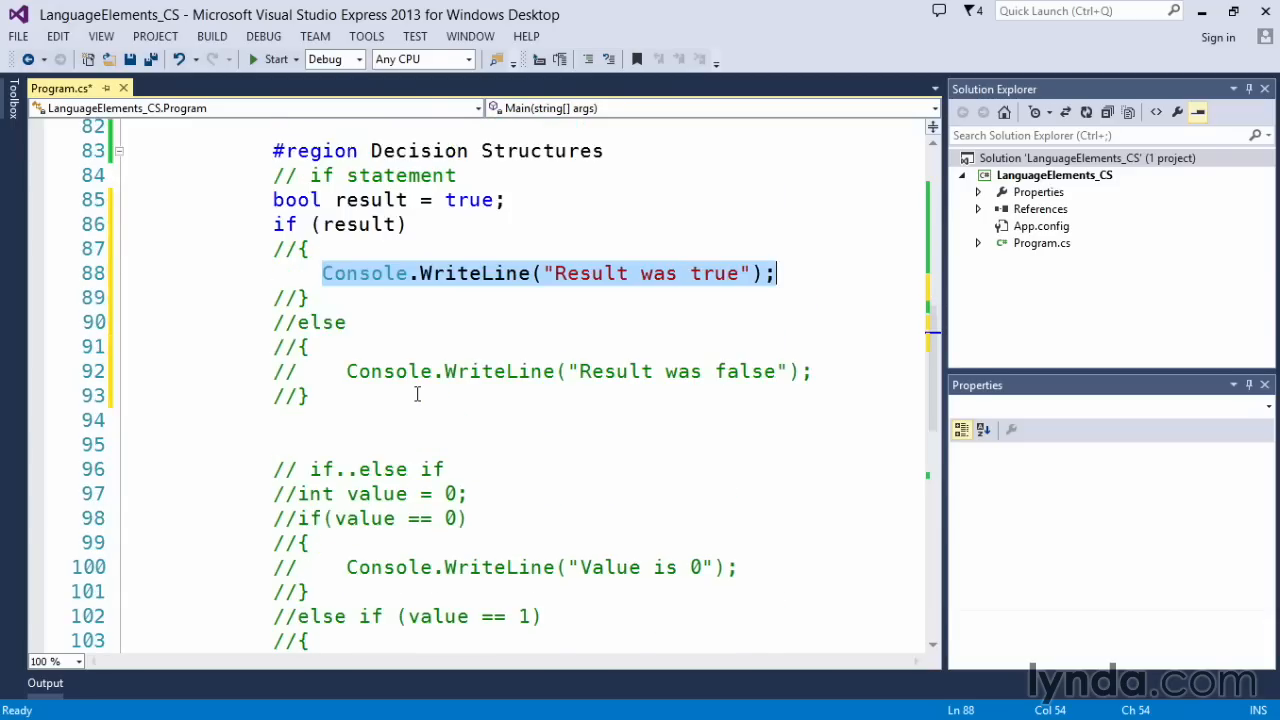
pyautogui.scroll(2, 400, 396)
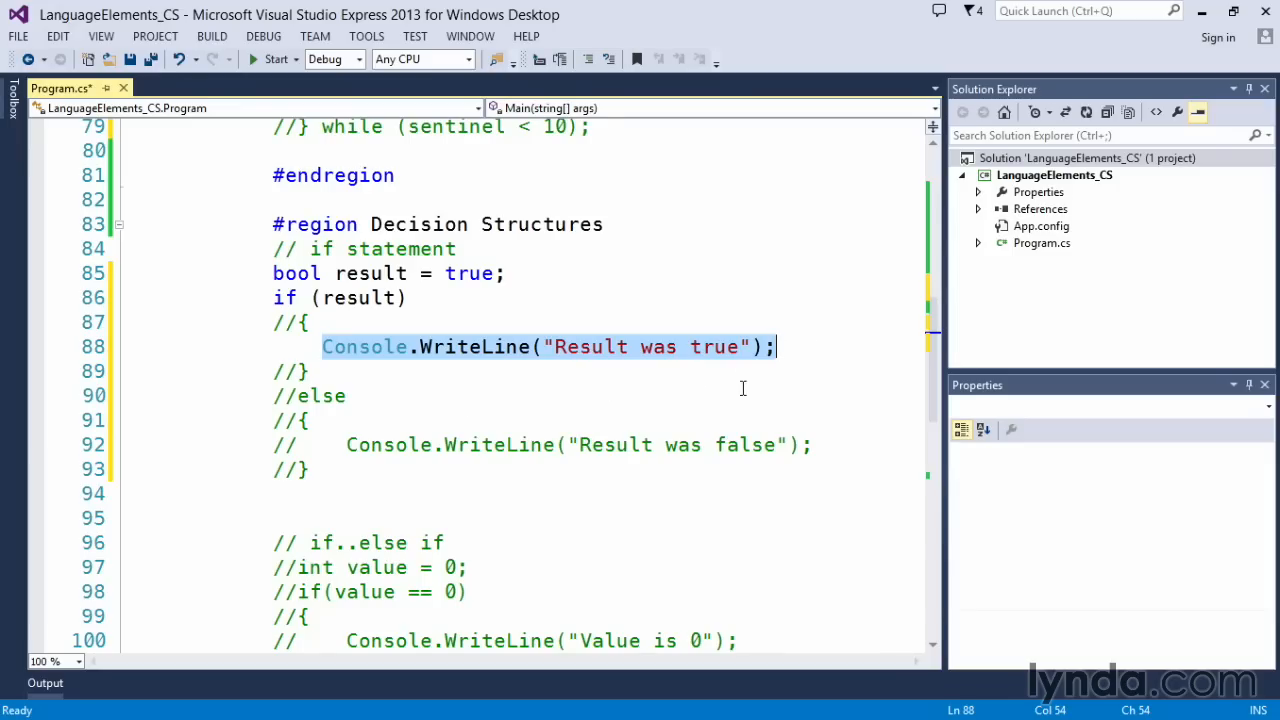
pyautogui.moveTo(346, 445); pyautogui.dragTo(810, 445)
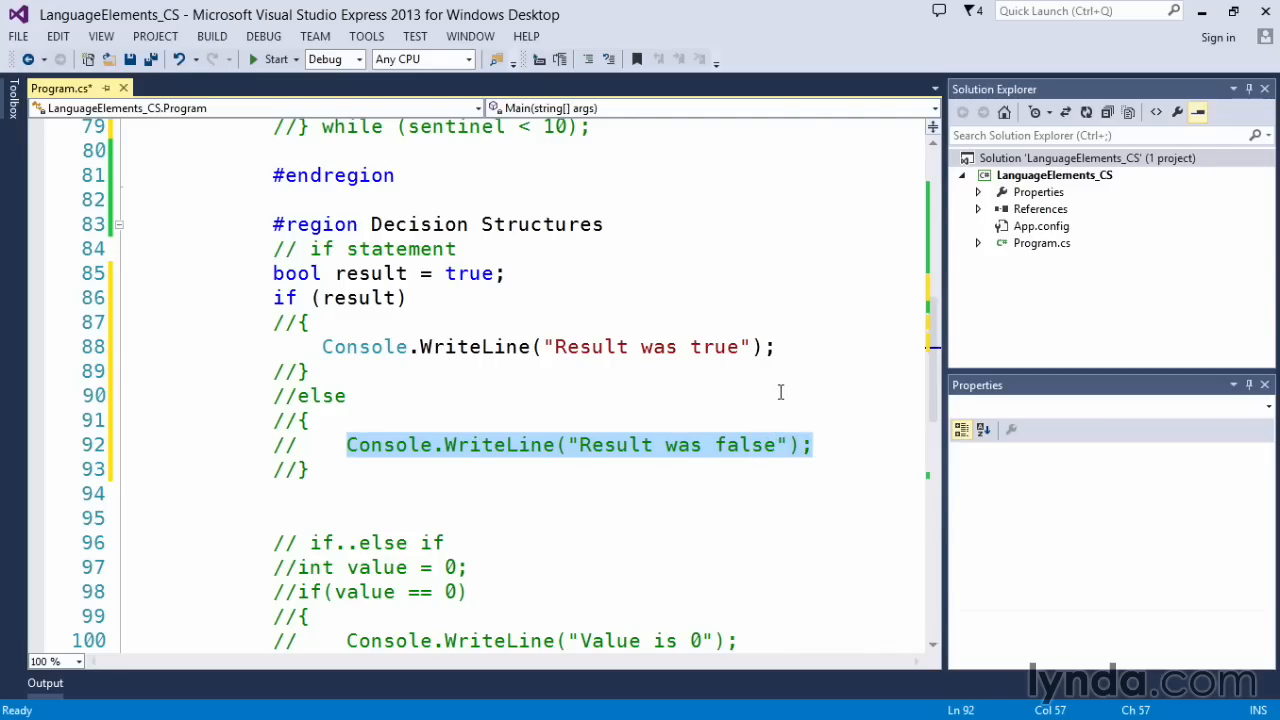
# Paste the Result was false statement onto a new line 89 and run, printing both true and false results
pyautogui.click(780, 347)
pyautogui.press('Return')
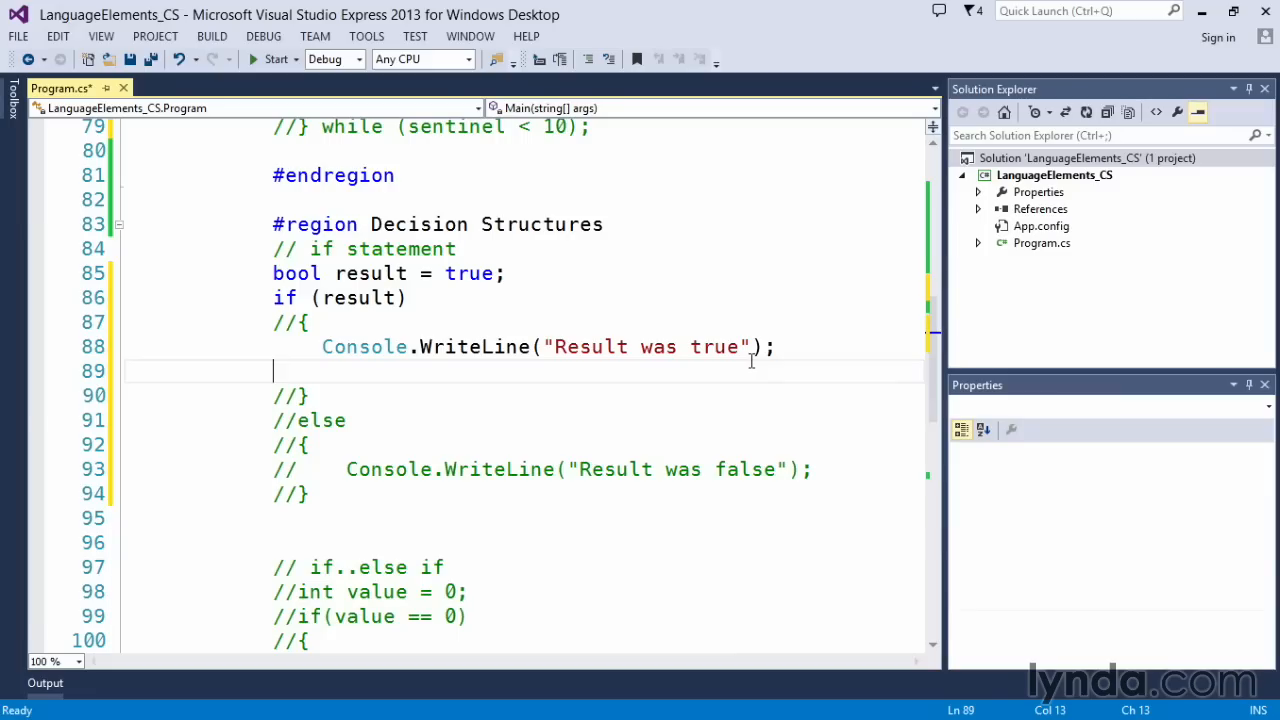
pyautogui.hotkey('ctrl', 'v')
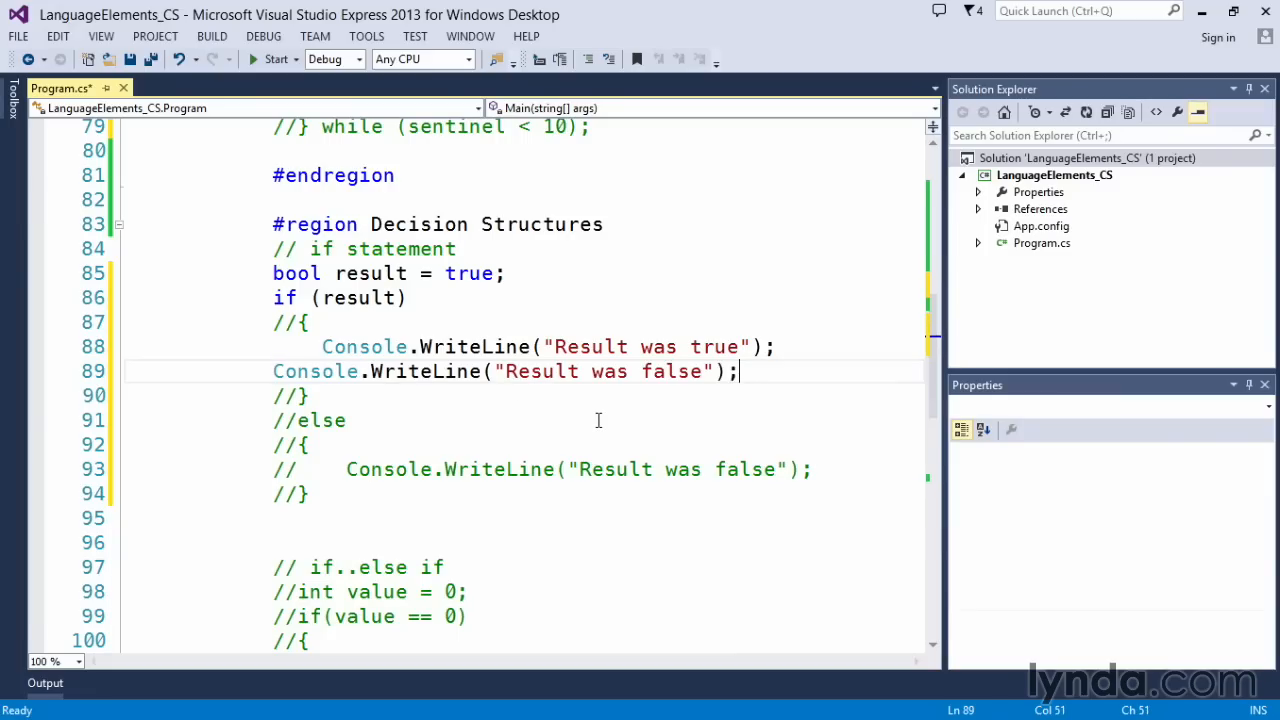
pyautogui.hotkey('ctrl', 'F5')
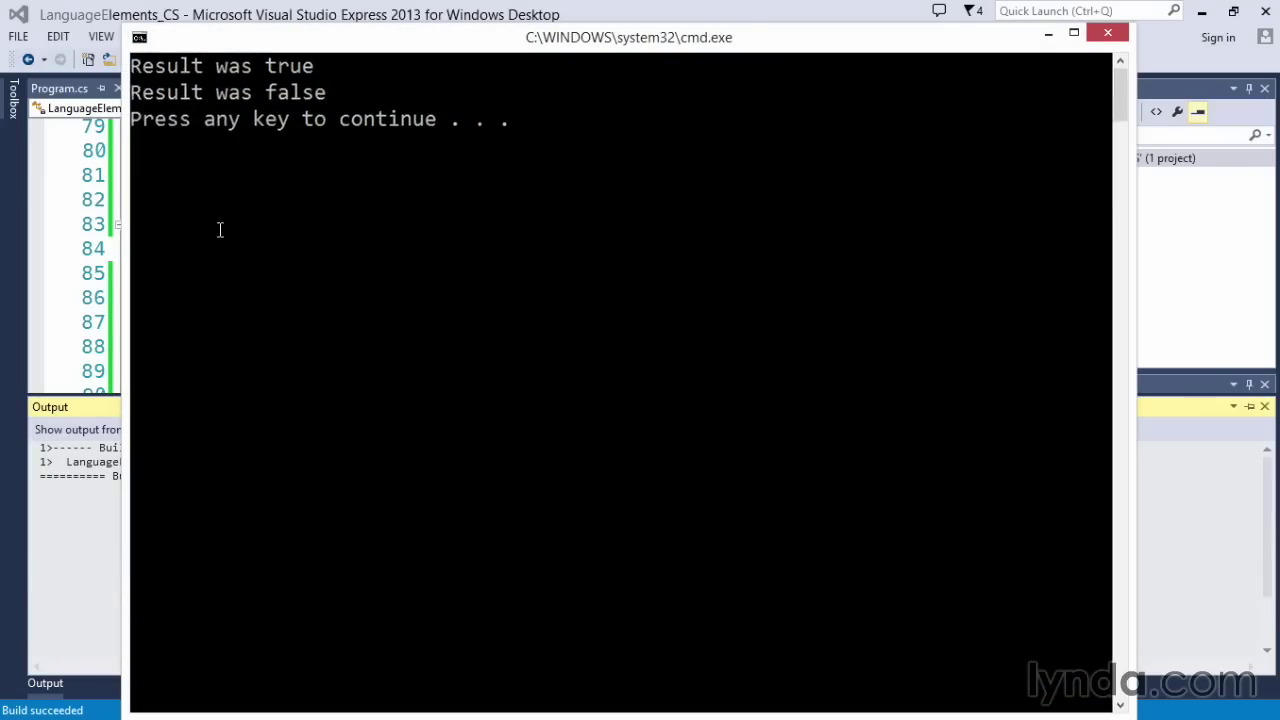
pyautogui.press('Return')
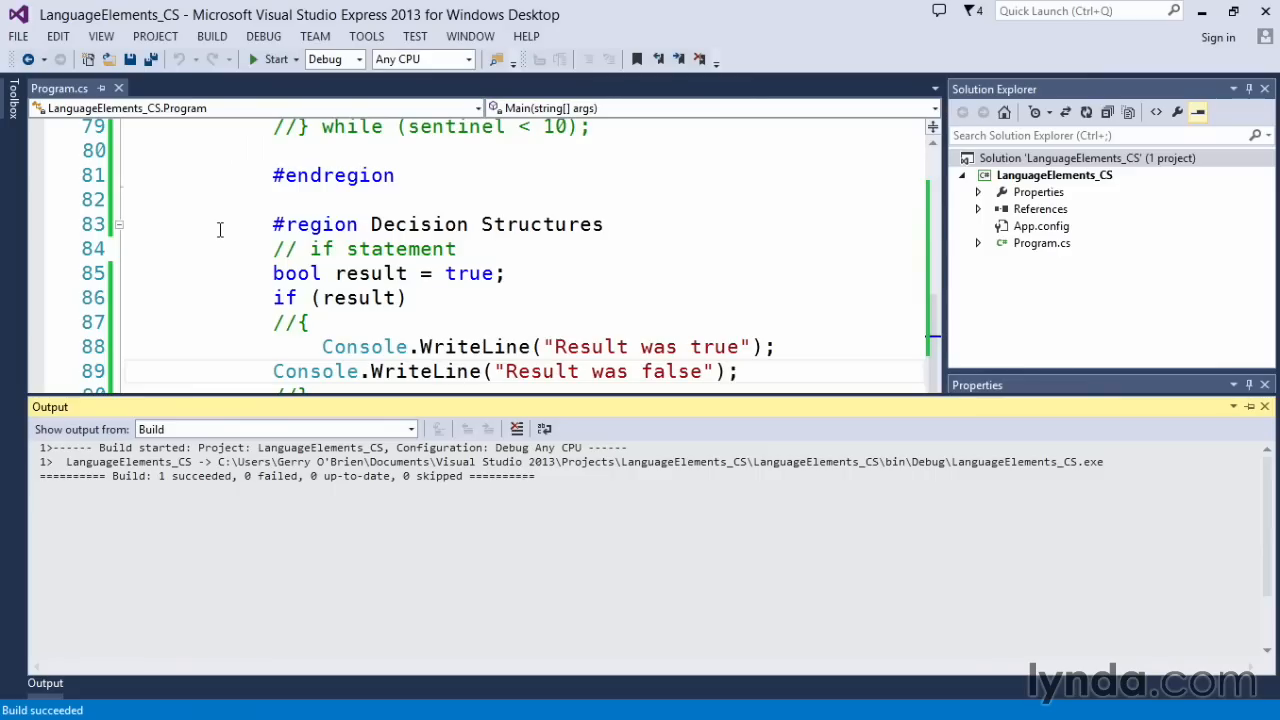
# Remove the // before the if braces on lines 87 and 90 to restore the braced if body
pyautogui.click(640, 268)
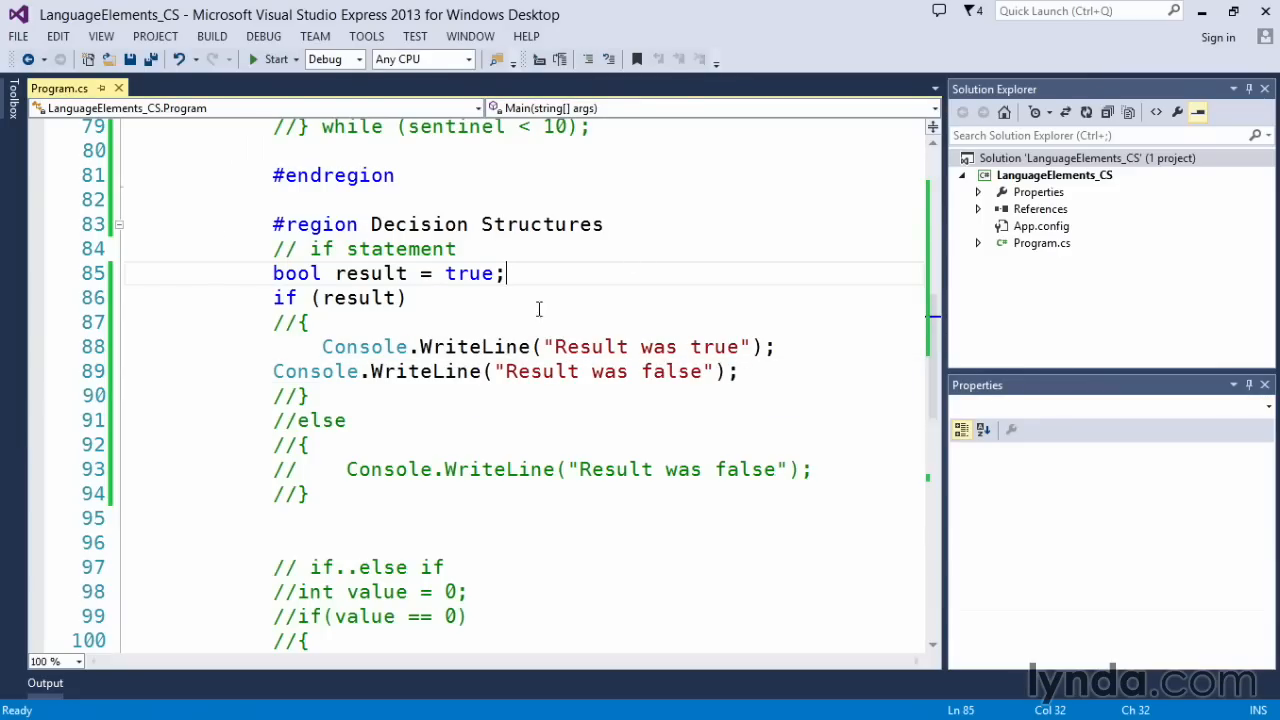
pyautogui.moveTo(272, 297); pyautogui.dragTo(408, 297)
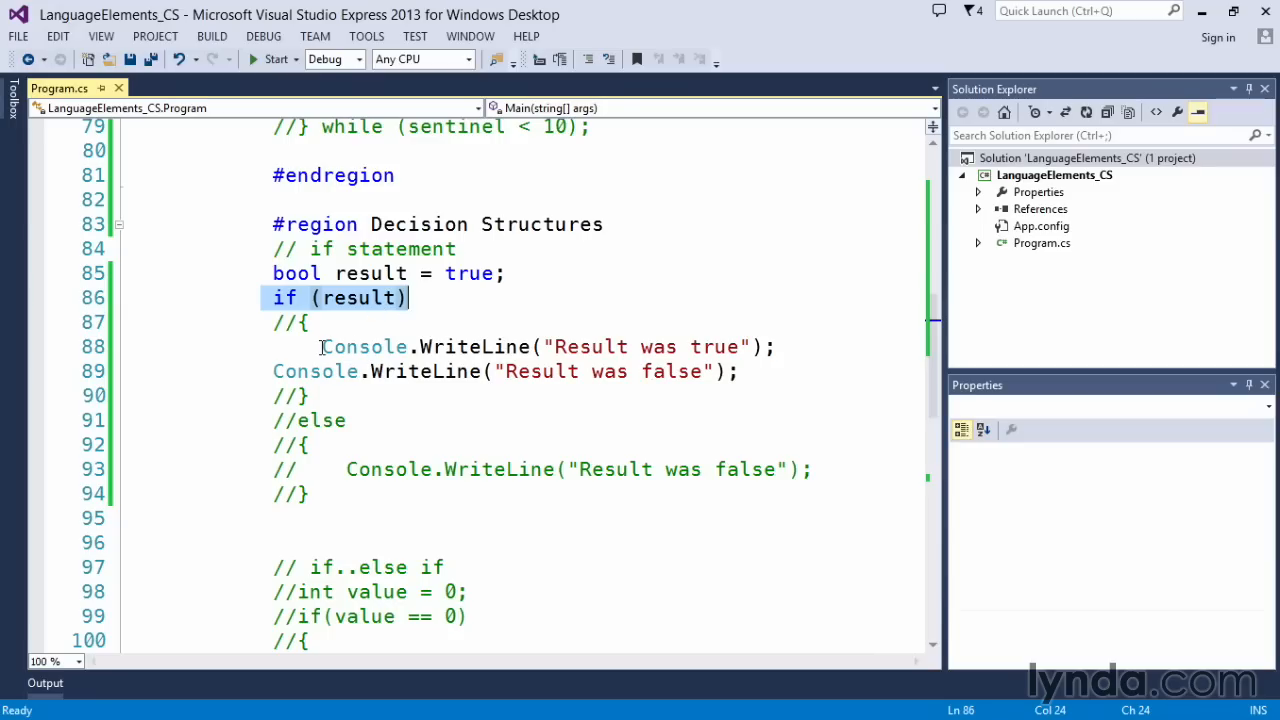
pyautogui.moveTo(322, 346); pyautogui.dragTo(775, 347)
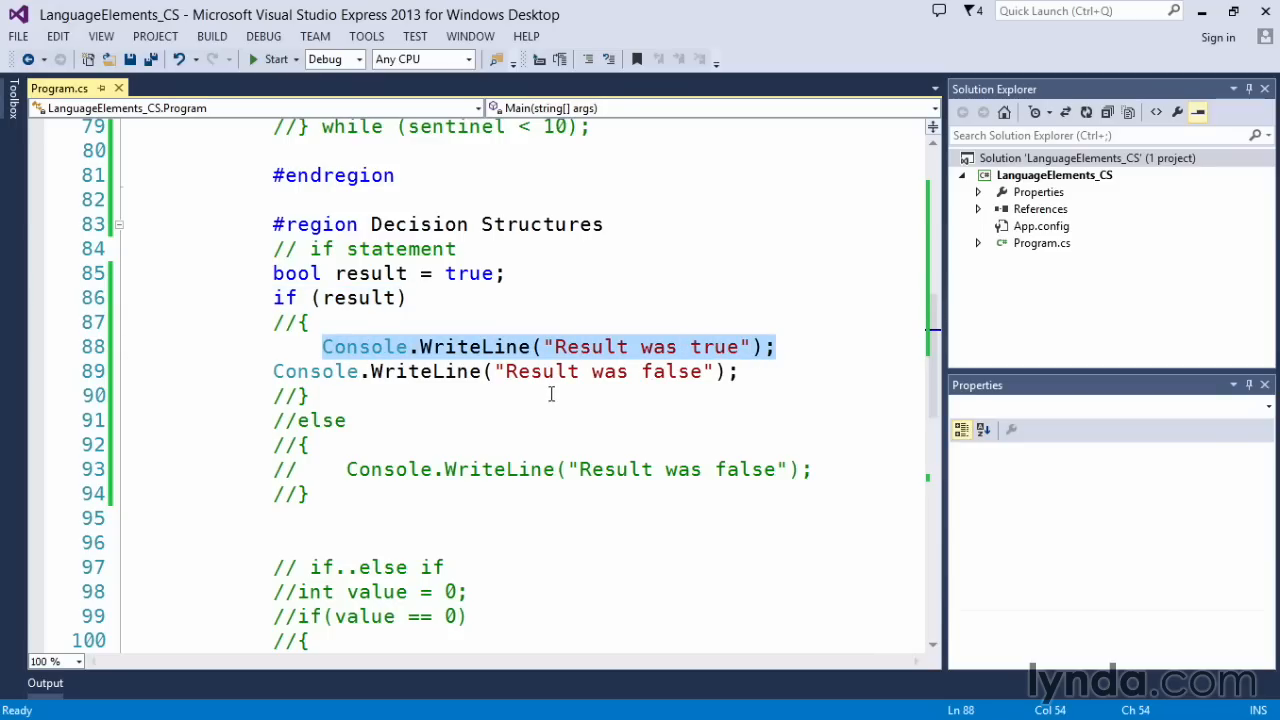
pyautogui.click(781, 347)
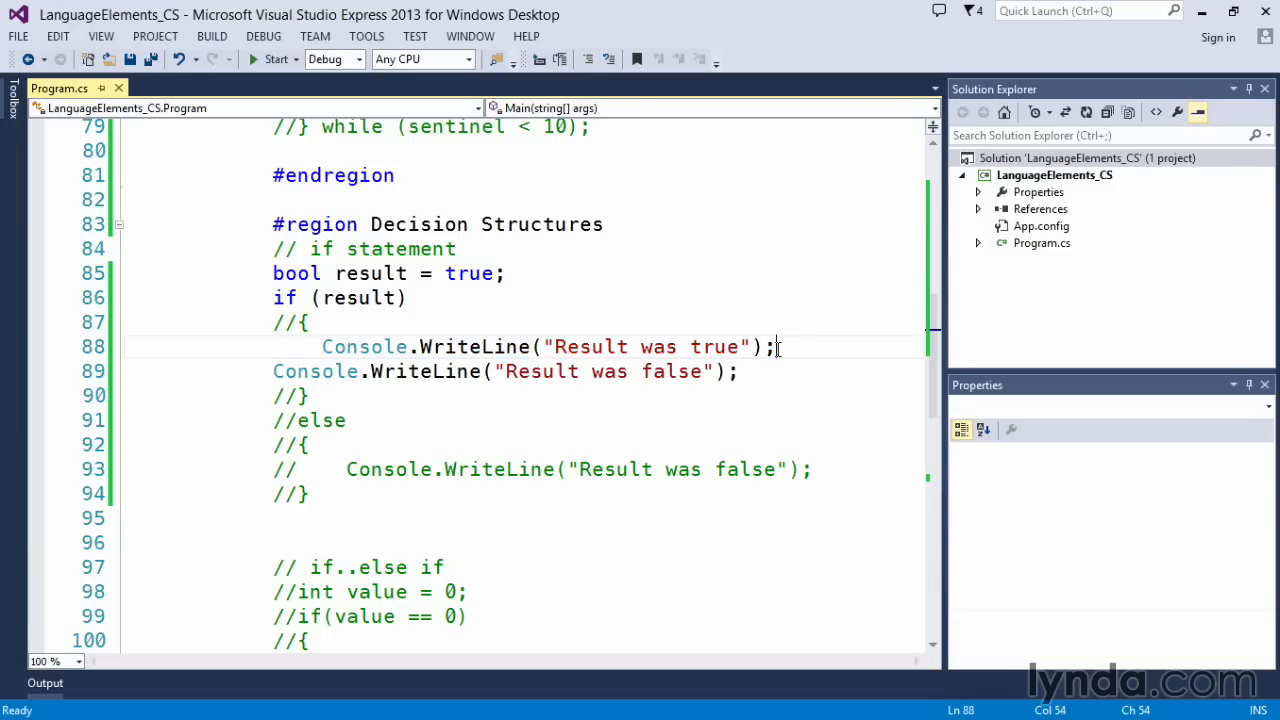
pyautogui.click(299, 322)
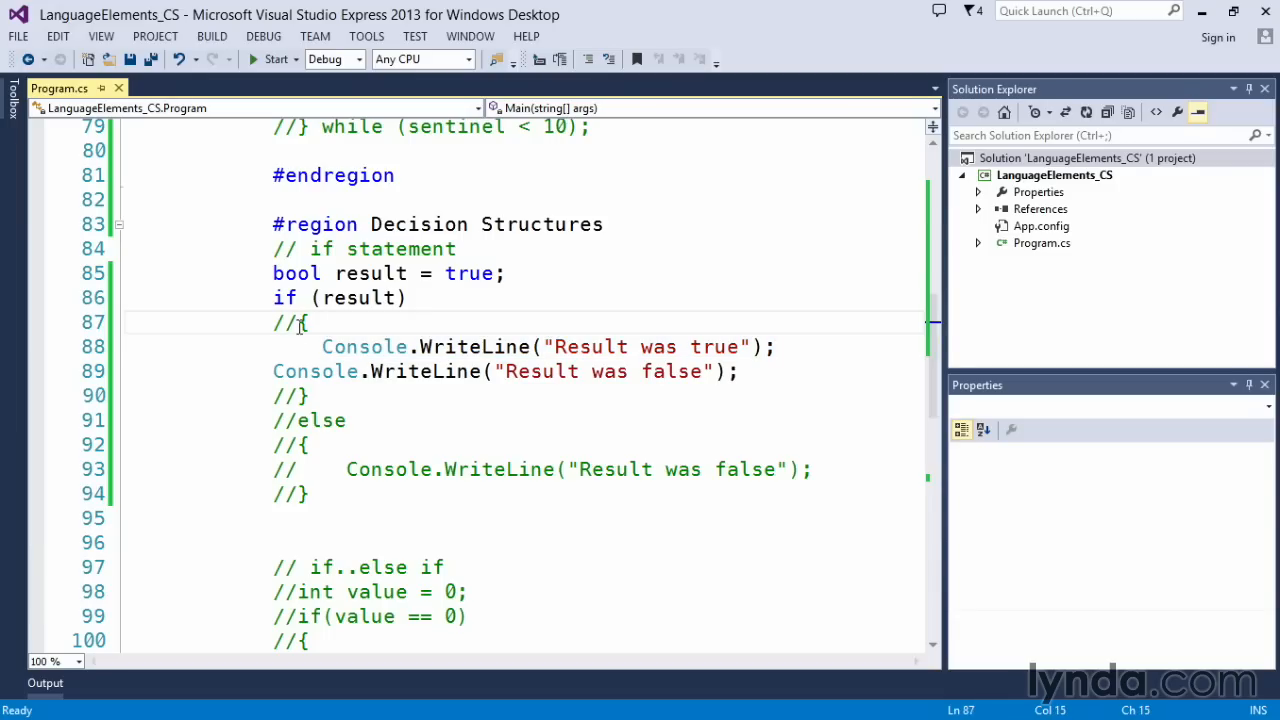
pyautogui.press('BackSpace')
pyautogui.press('BackSpace')
pyautogui.click(299, 397)
pyautogui.press('BackSpace')
pyautogui.press('BackSpace')
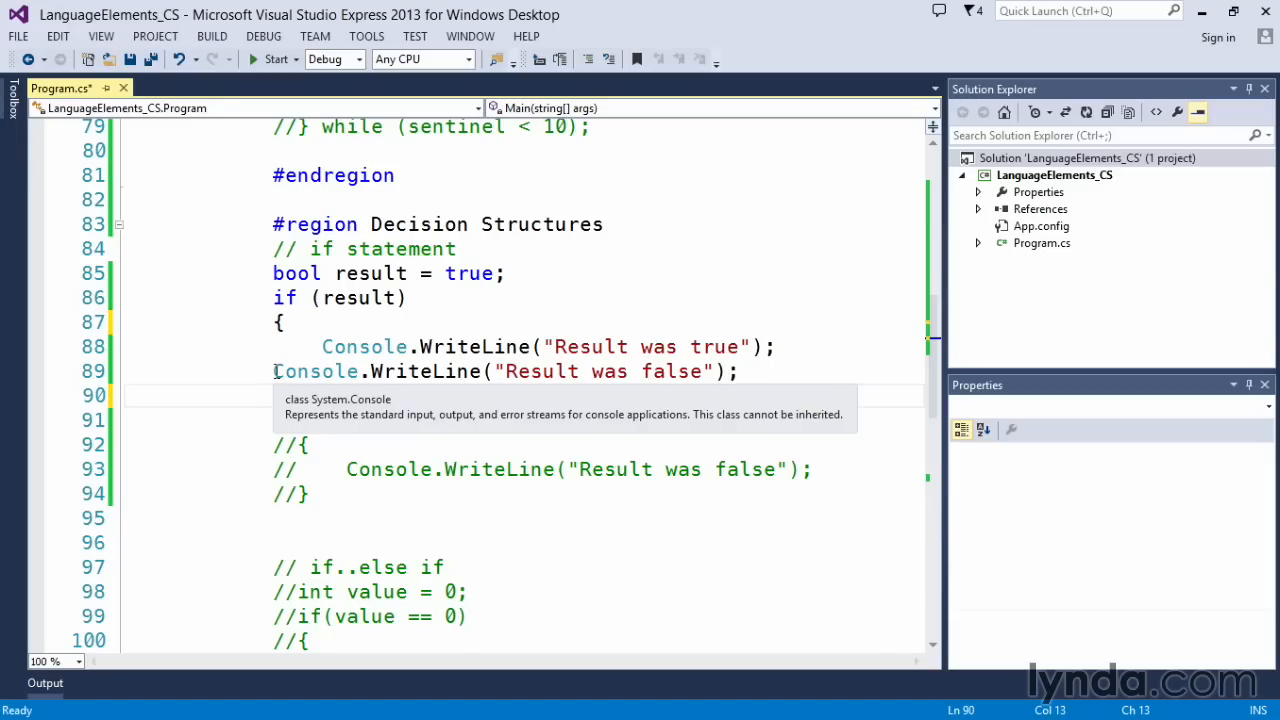
# Delete the misplaced Result was false line and uncomment the else block on lines 91–94
pyautogui.tripleClick(258, 371)
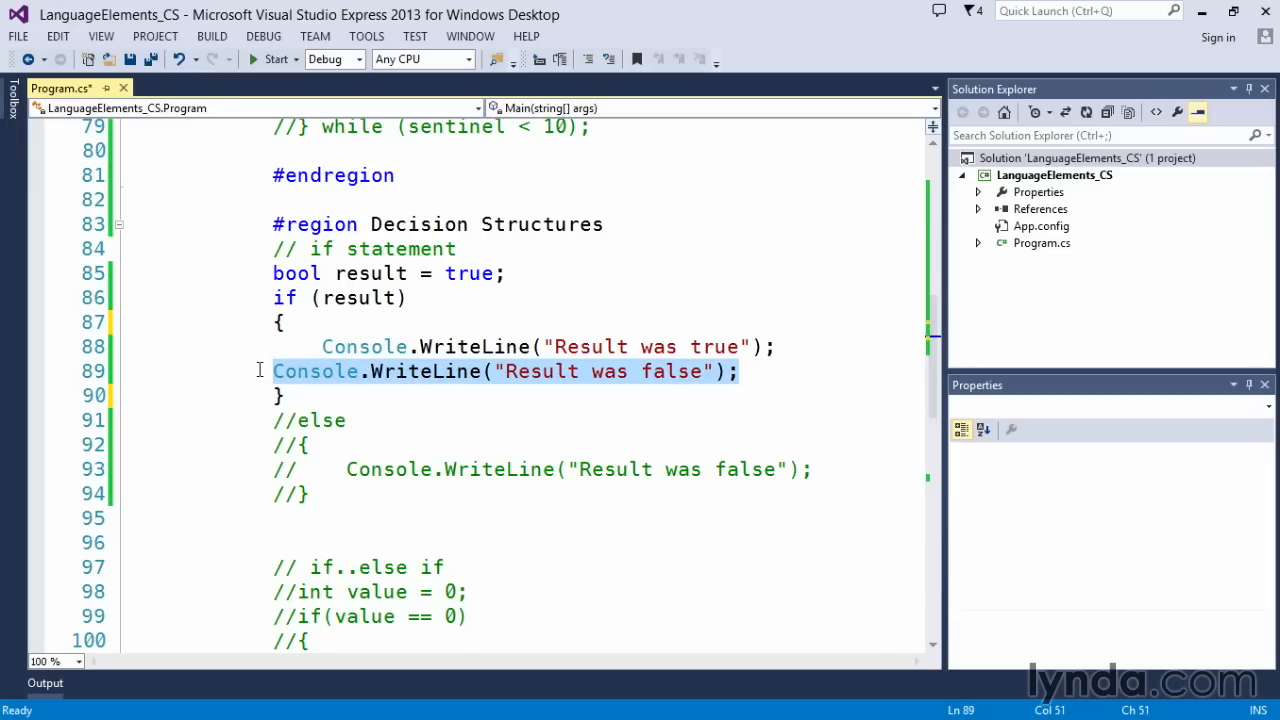
pyautogui.press('Delete')
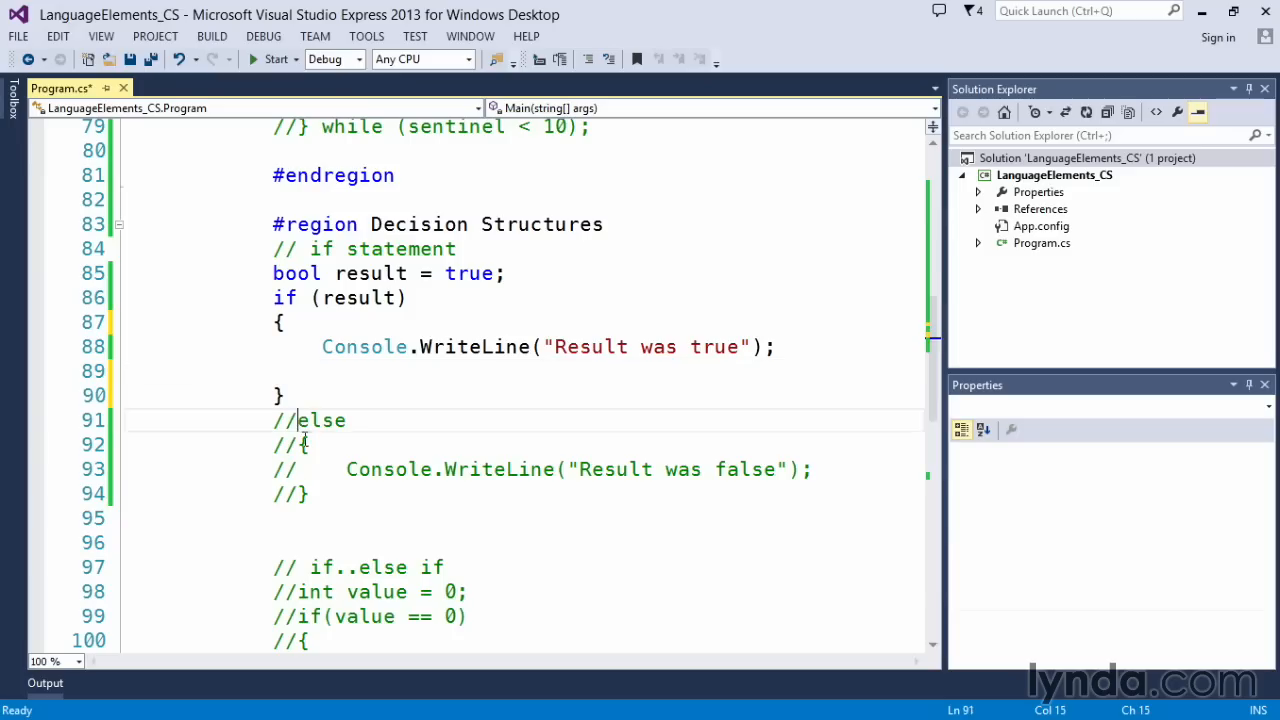
pyautogui.moveTo(298, 420); pyautogui.dragTo(310, 494)
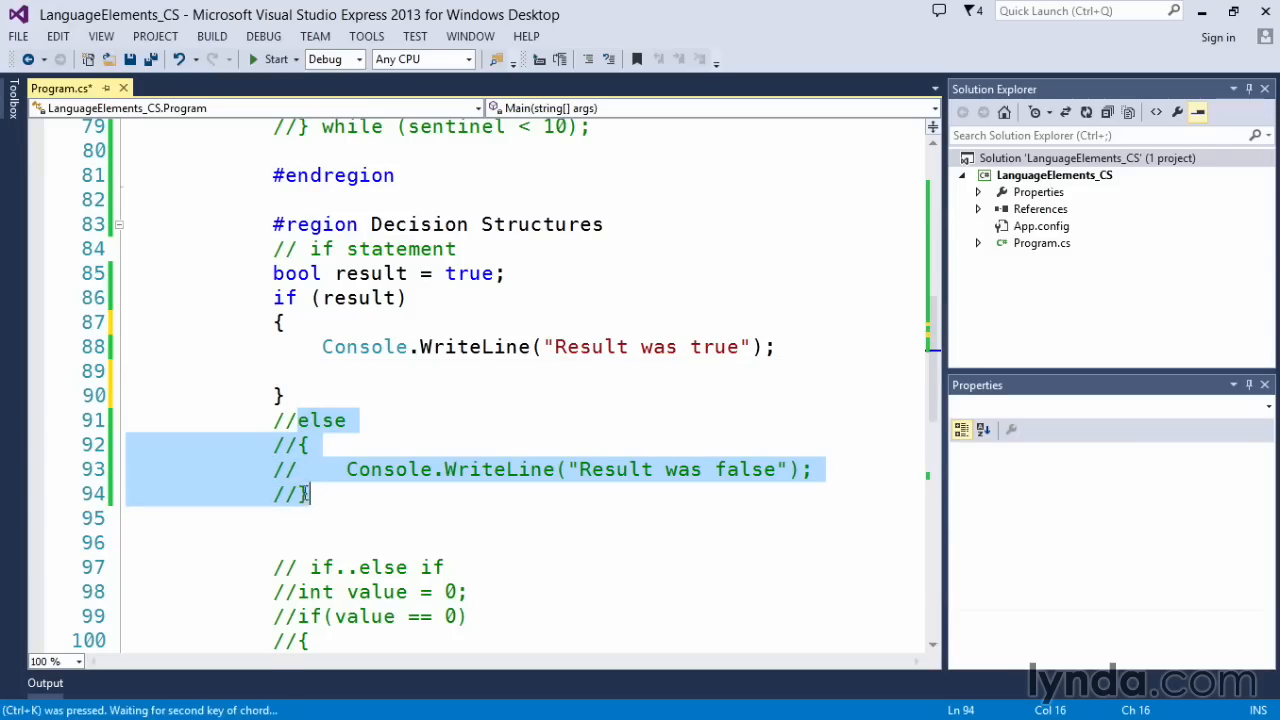
pyautogui.hotkey('ctrl', 'k')
pyautogui.hotkey('ctrl', 'u')
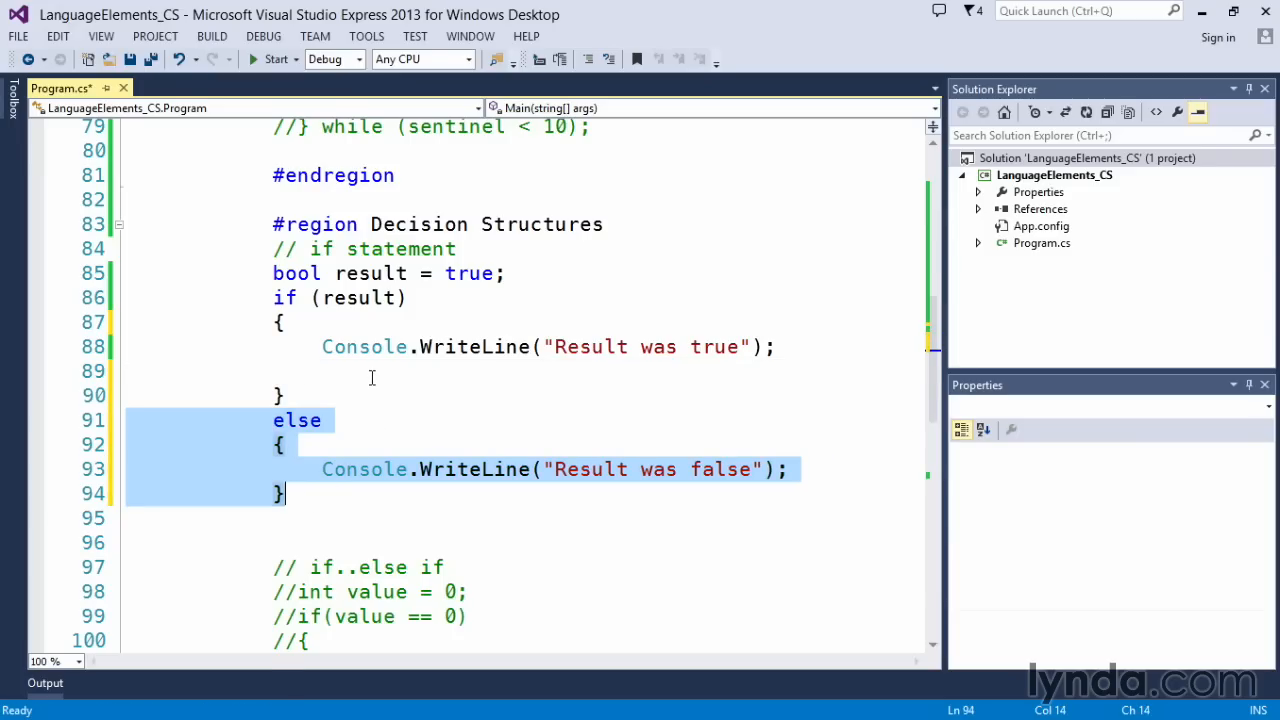
# Run the restored if/else program, printing only Result was true
pyautogui.click(371, 377)
pyautogui.hotkey('ctrl', 'F5')
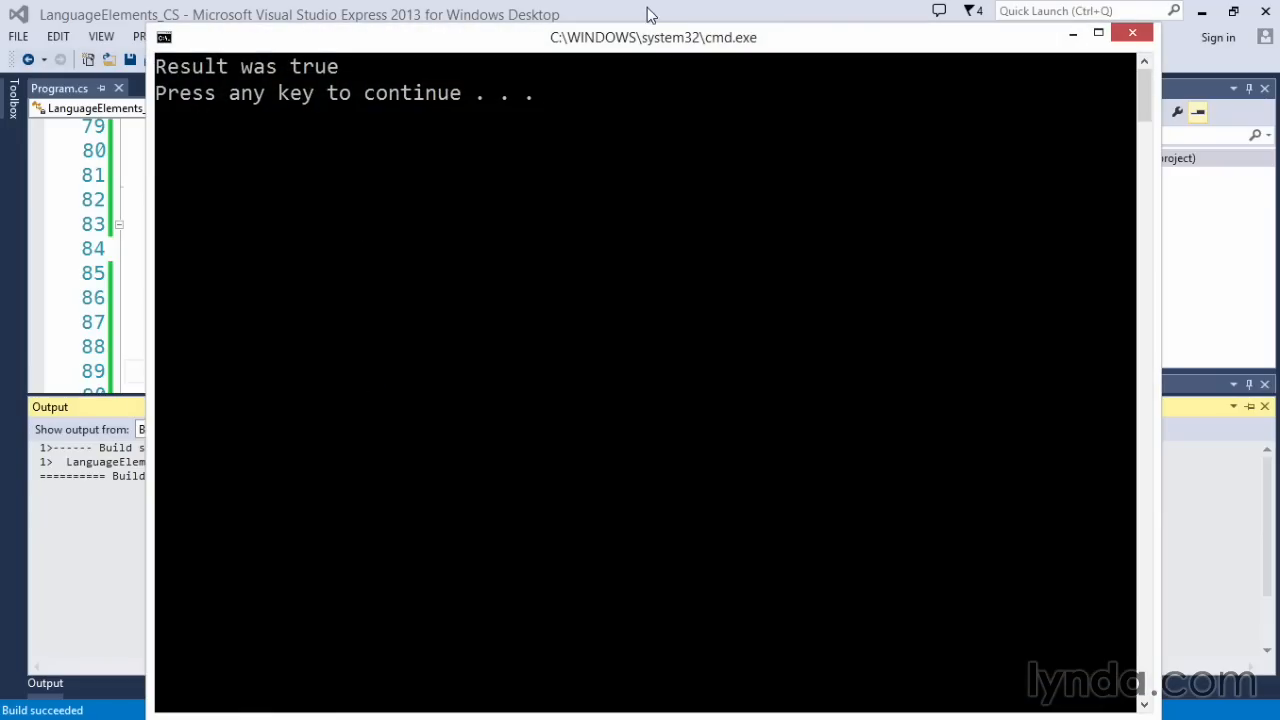
pyautogui.press('Return')
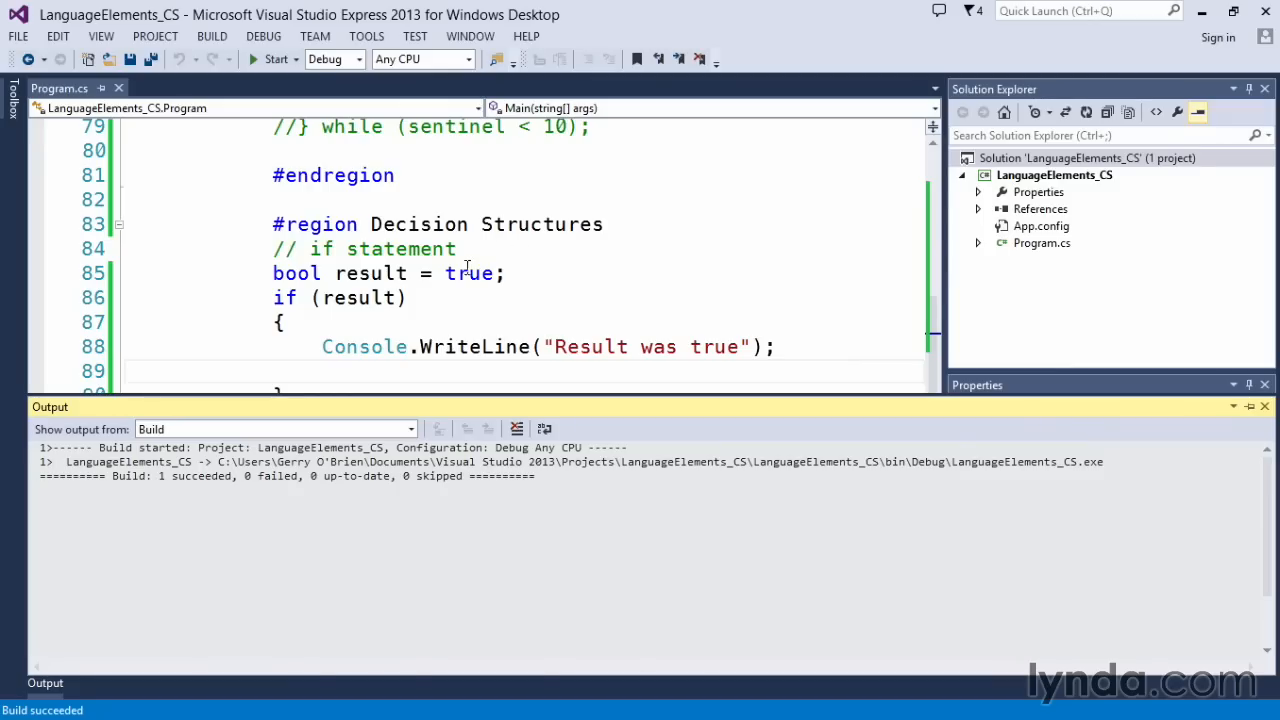
# Change result from true to false on line 85 and run again, printing Result was false
pyautogui.doubleClick(470, 274)
pyautogui.write('false')
pyautogui.click(350, 374)
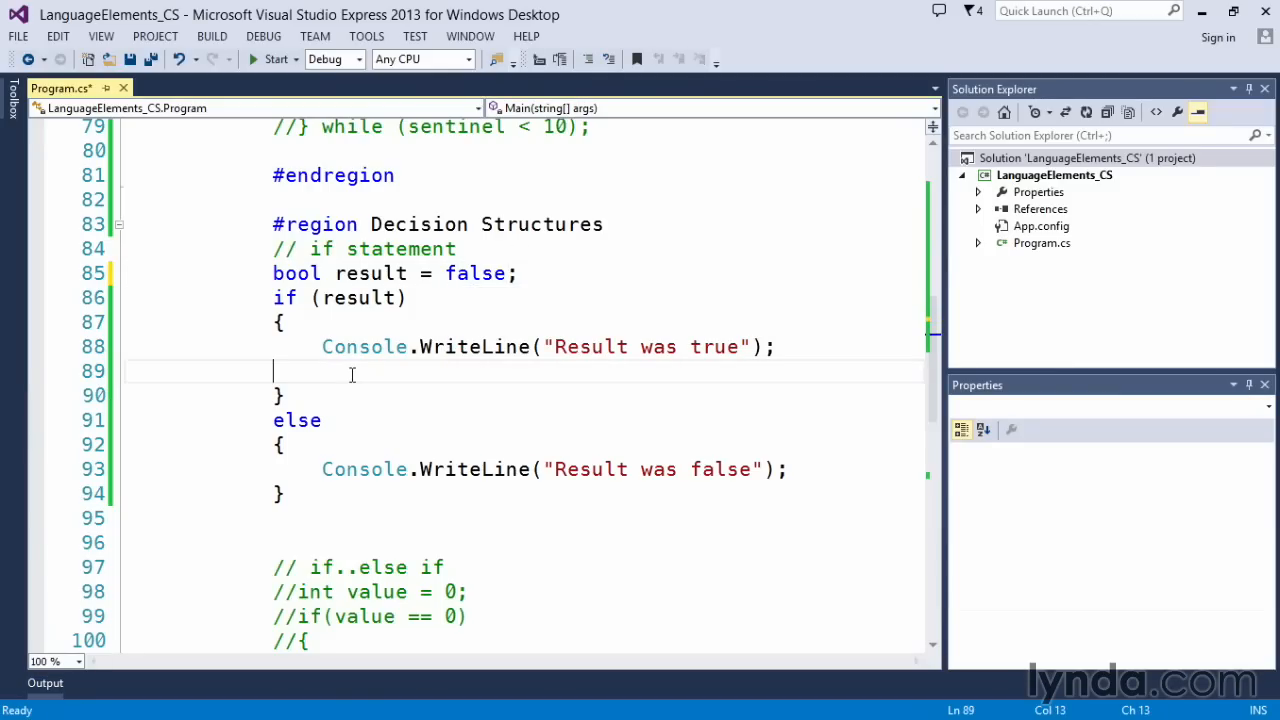
pyautogui.hotkey('ctrl', 'F5')
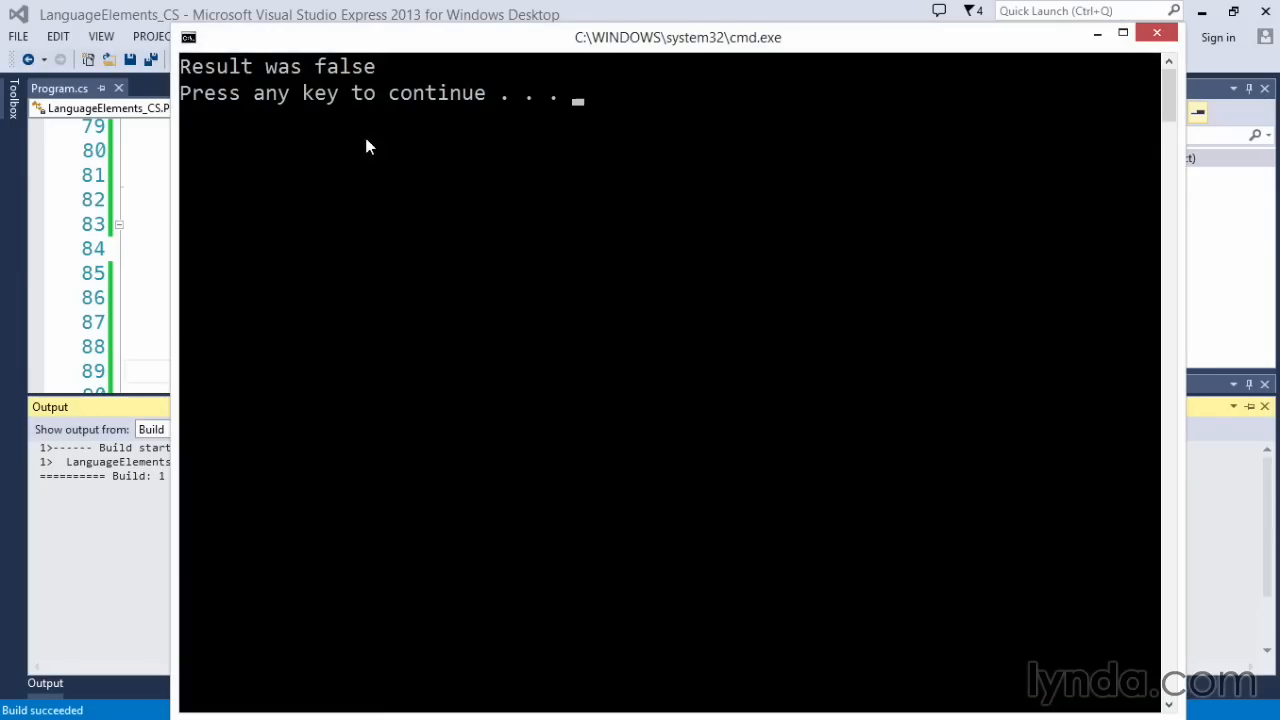
pyautogui.press('Return')
pyautogui.click(600, 305)
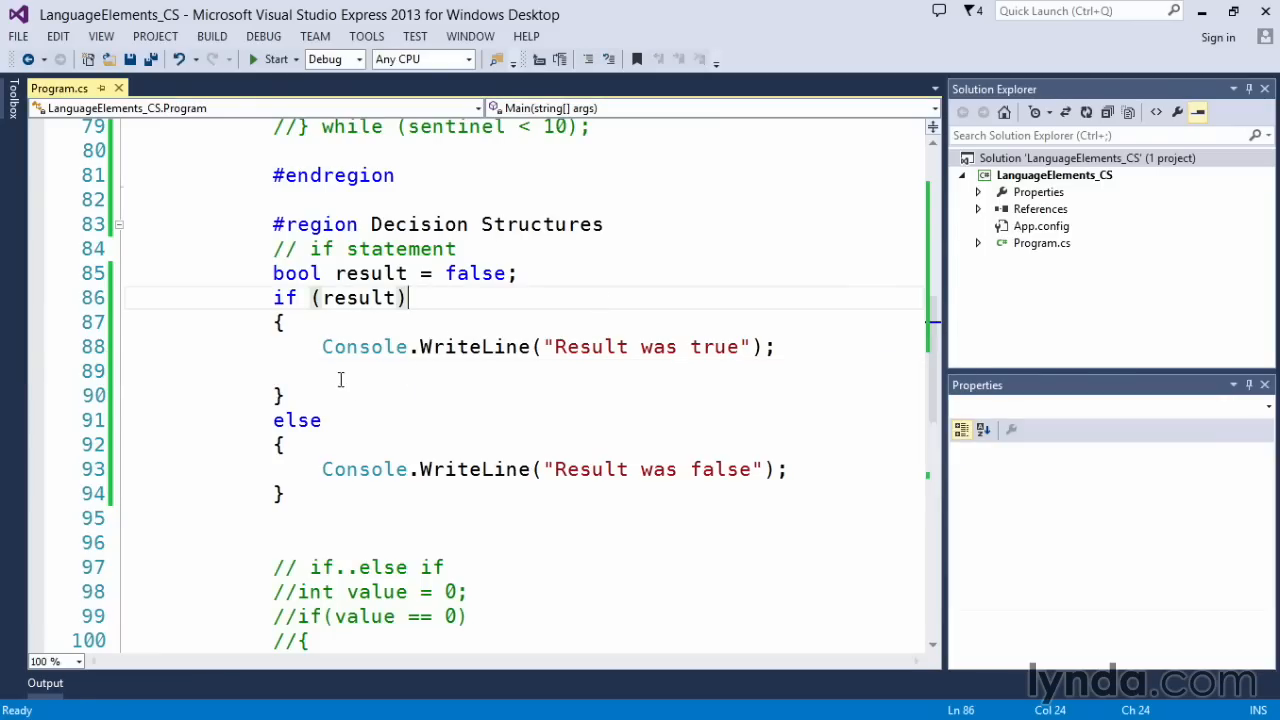
# Replace result in the if condition with 1 == 1 and run, printing Result was true
pyautogui.doubleClick(362, 297)
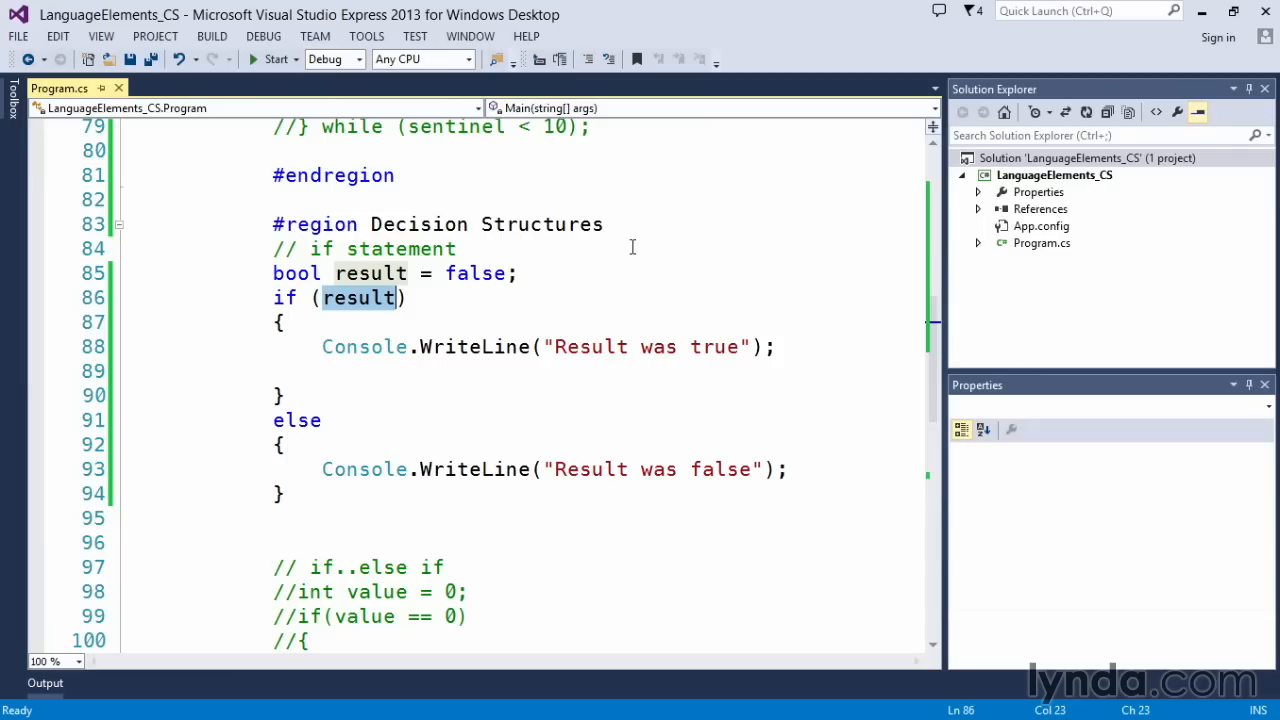
pyautogui.write('1==1')
pyautogui.click(322, 298)
pyautogui.click(372, 298)
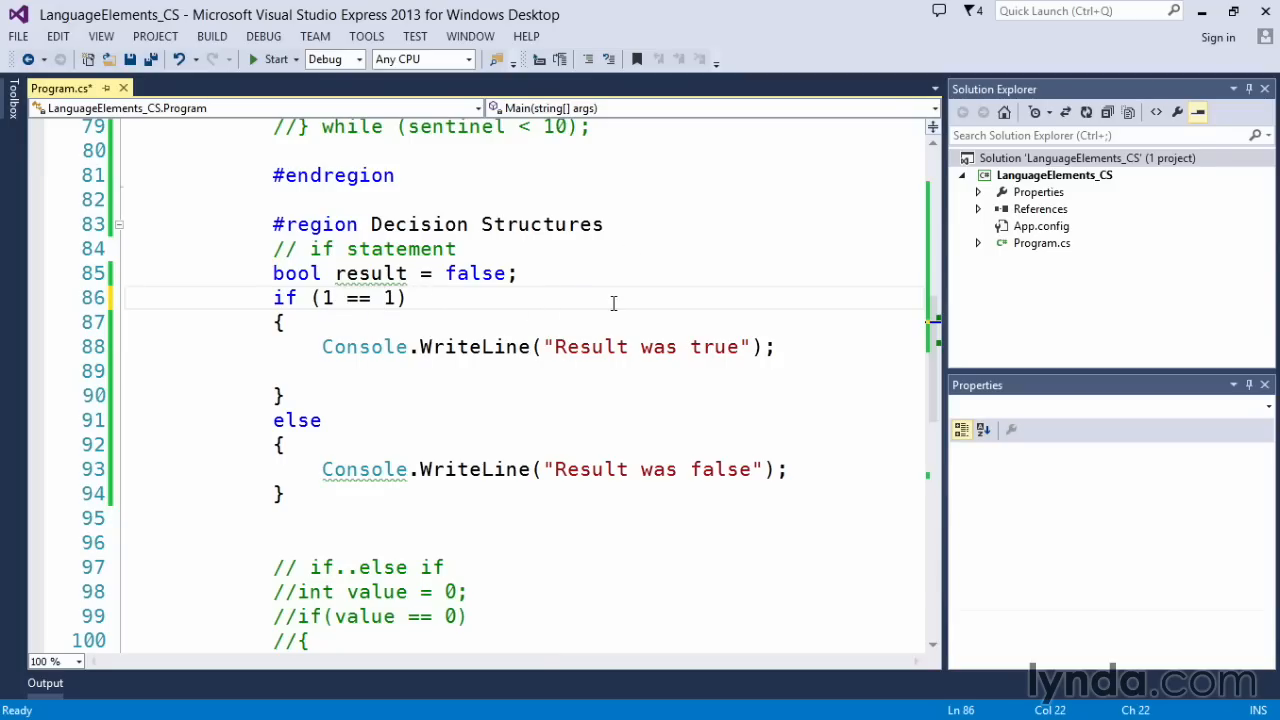
pyautogui.hotkey('ctrl', 'F5')
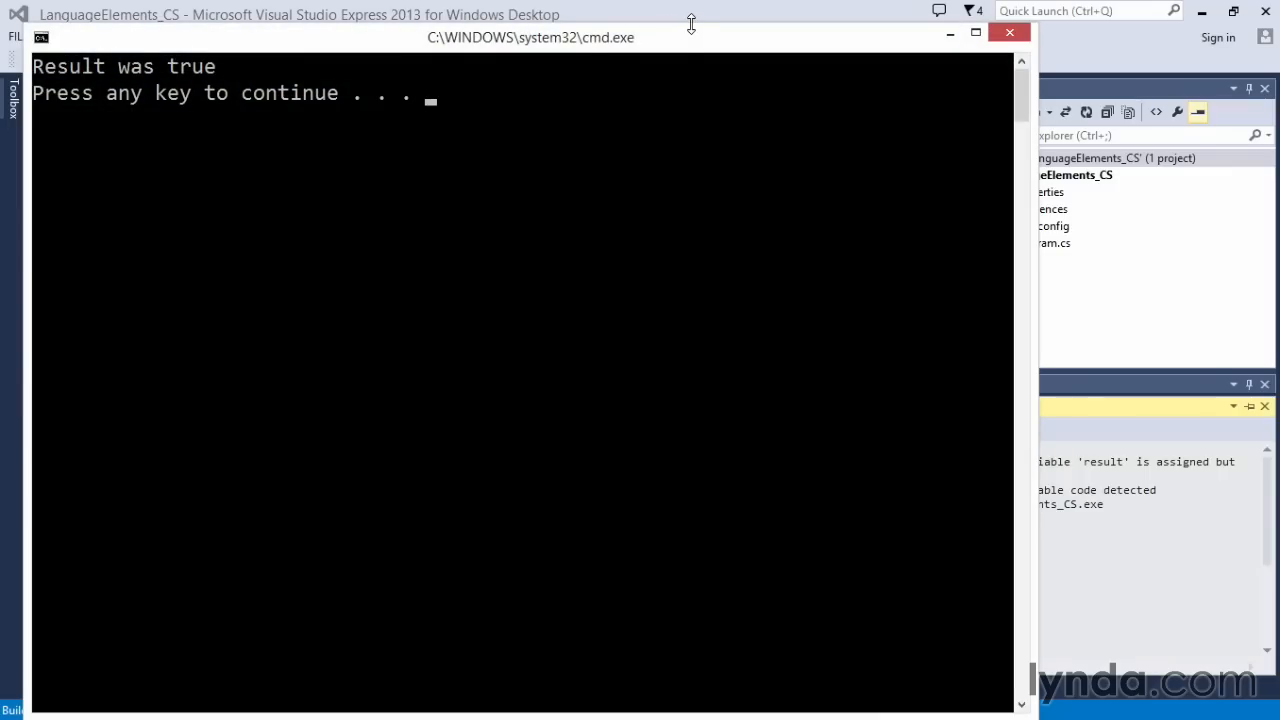
pyautogui.press('Return')
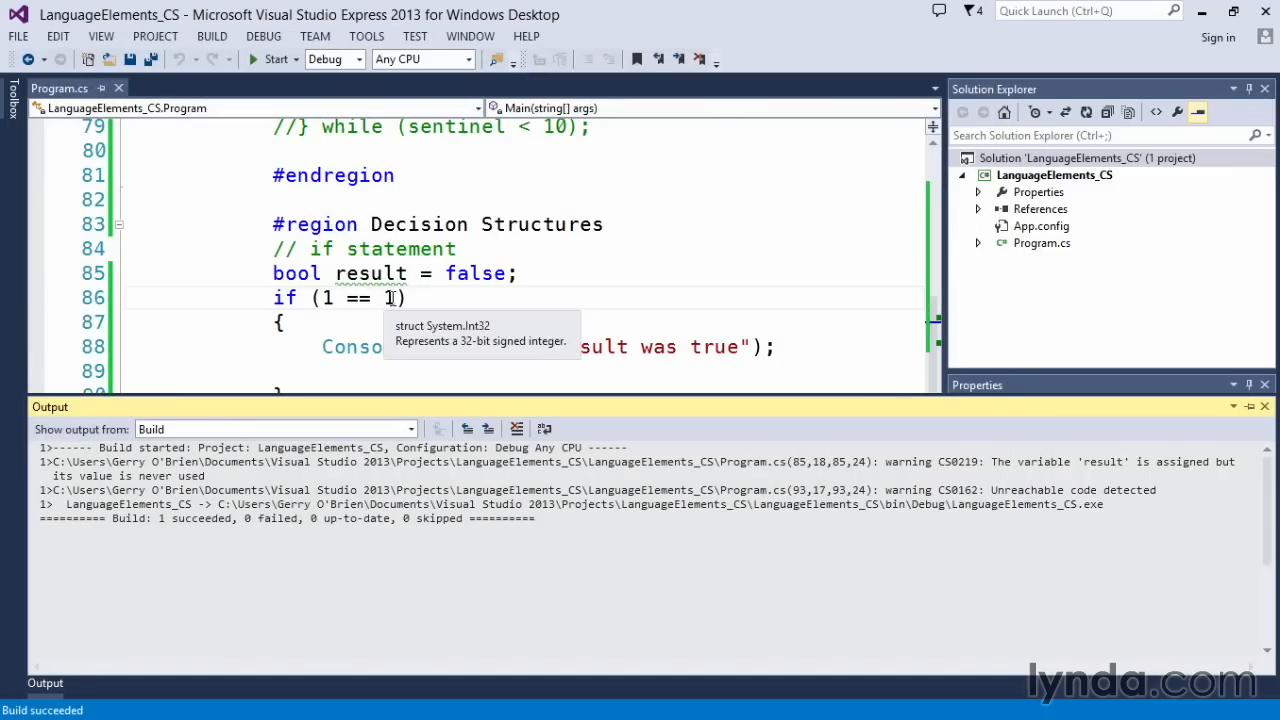
pyautogui.moveTo(397, 298); pyautogui.dragTo(323, 298)
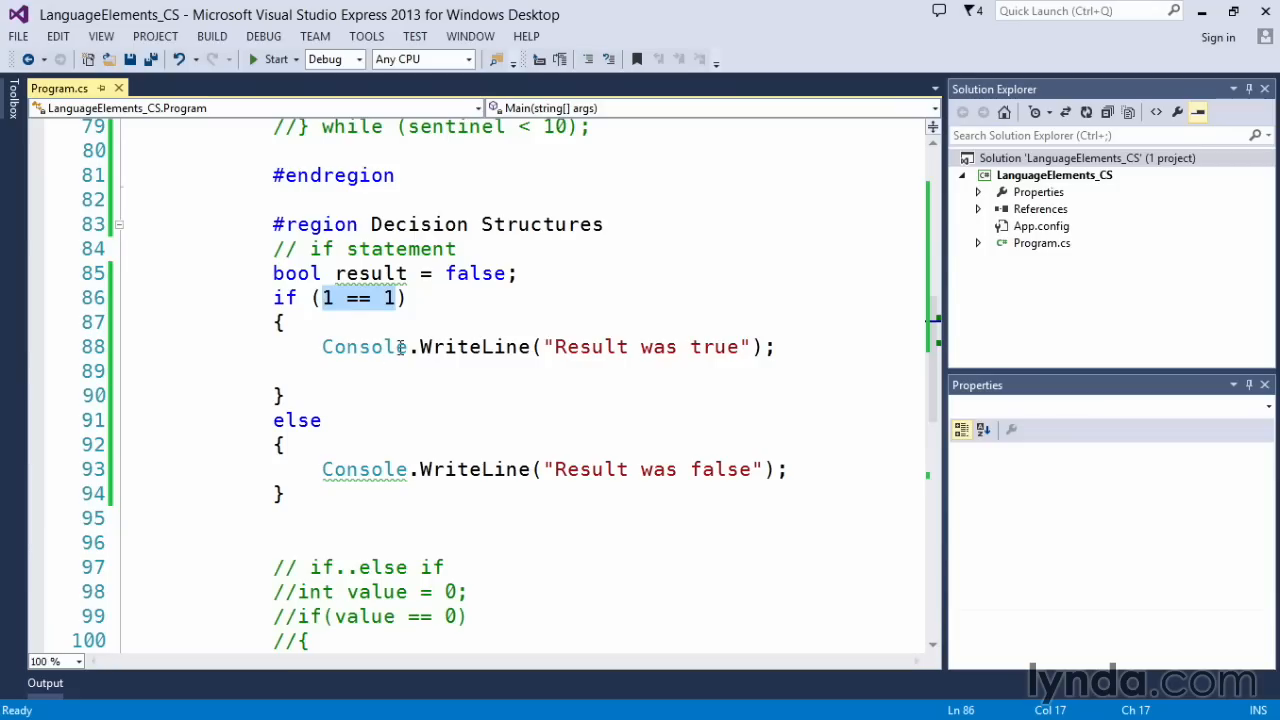
pyautogui.click(373, 298)
pyautogui.moveTo(371, 298); pyautogui.dragTo(346, 298)
pyautogui.write('=')
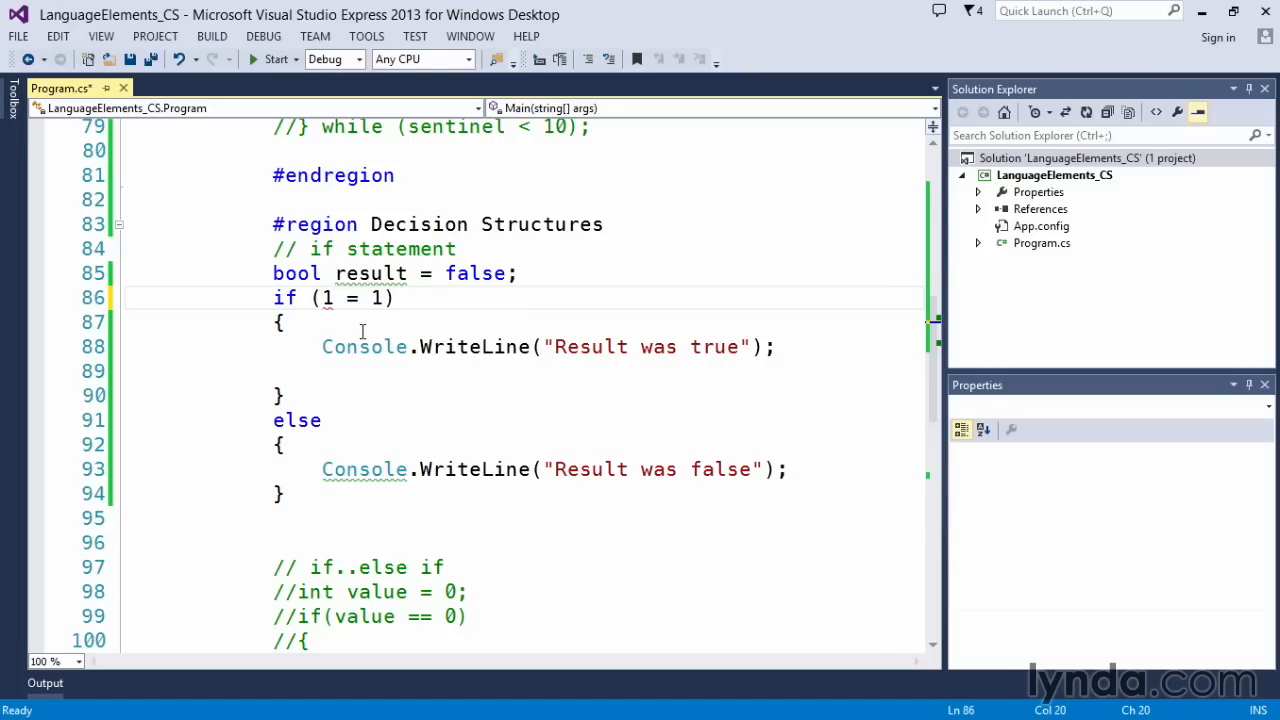
pyautogui.doubleClick(426, 273)
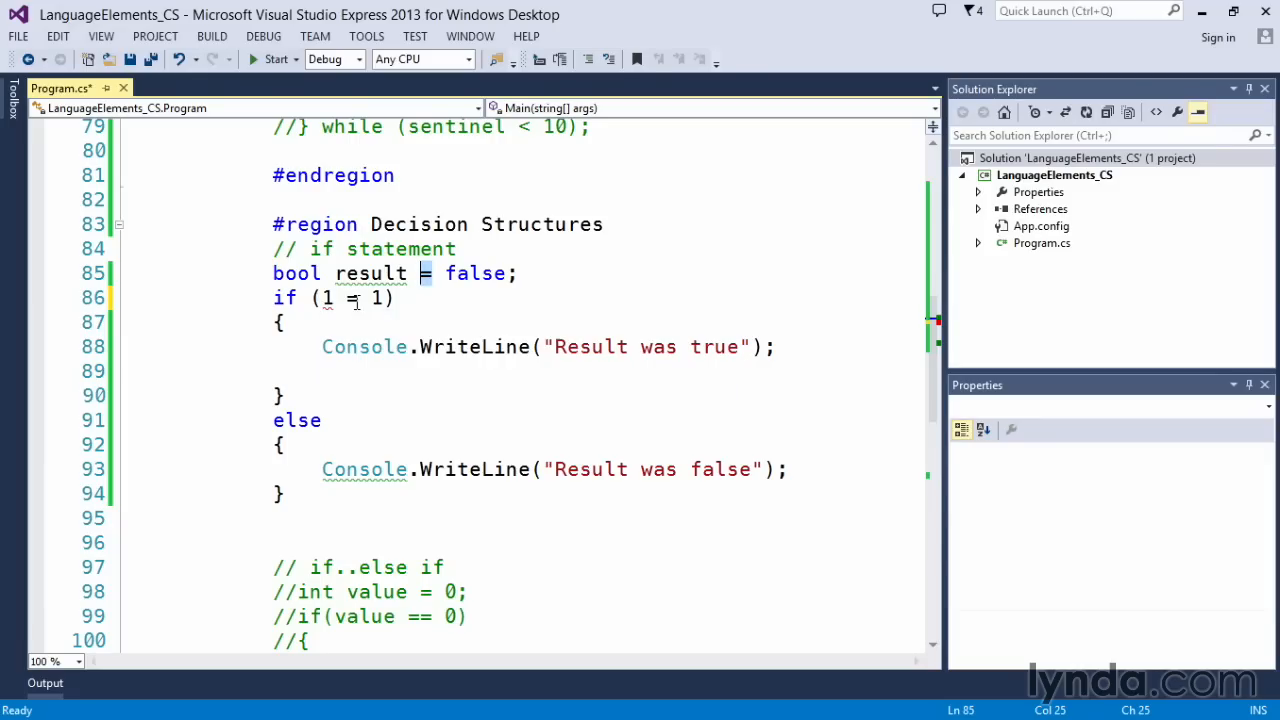
pyautogui.click(358, 298)
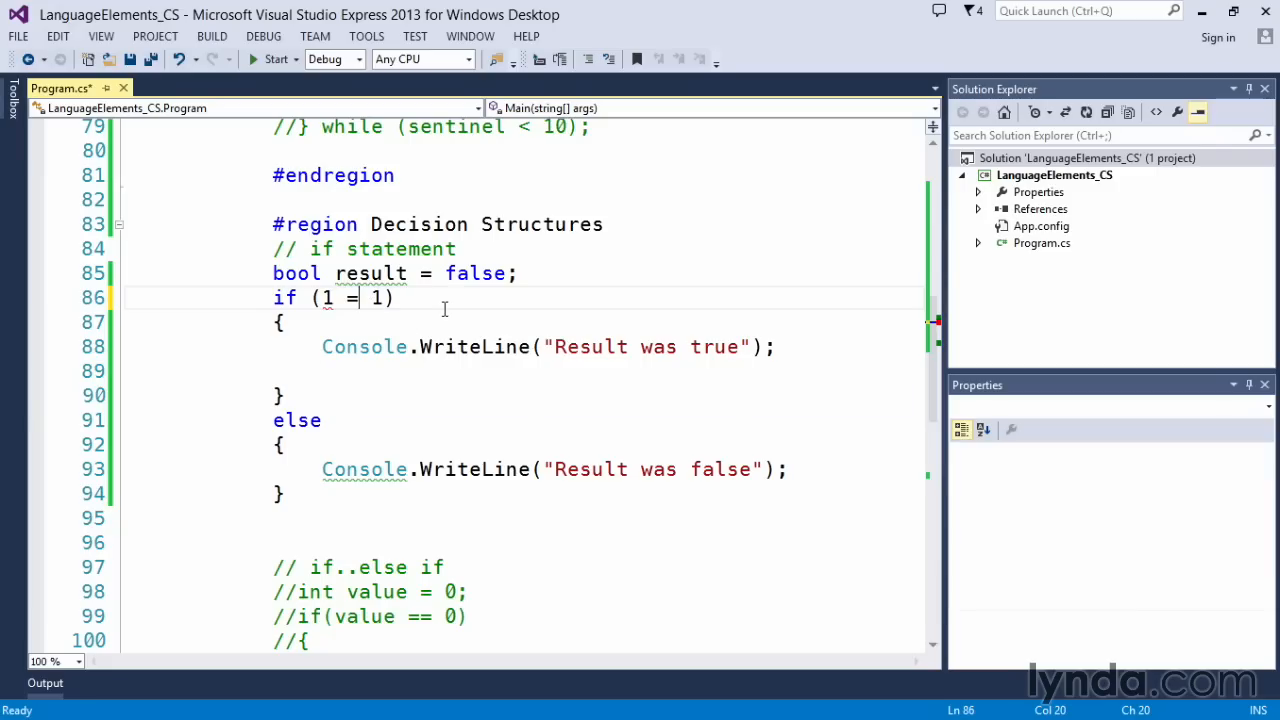
pyautogui.write('=')
# Comment out the whole if/else block on lines 85–94
pyautogui.moveTo(268, 273); pyautogui.dragTo(328, 490)
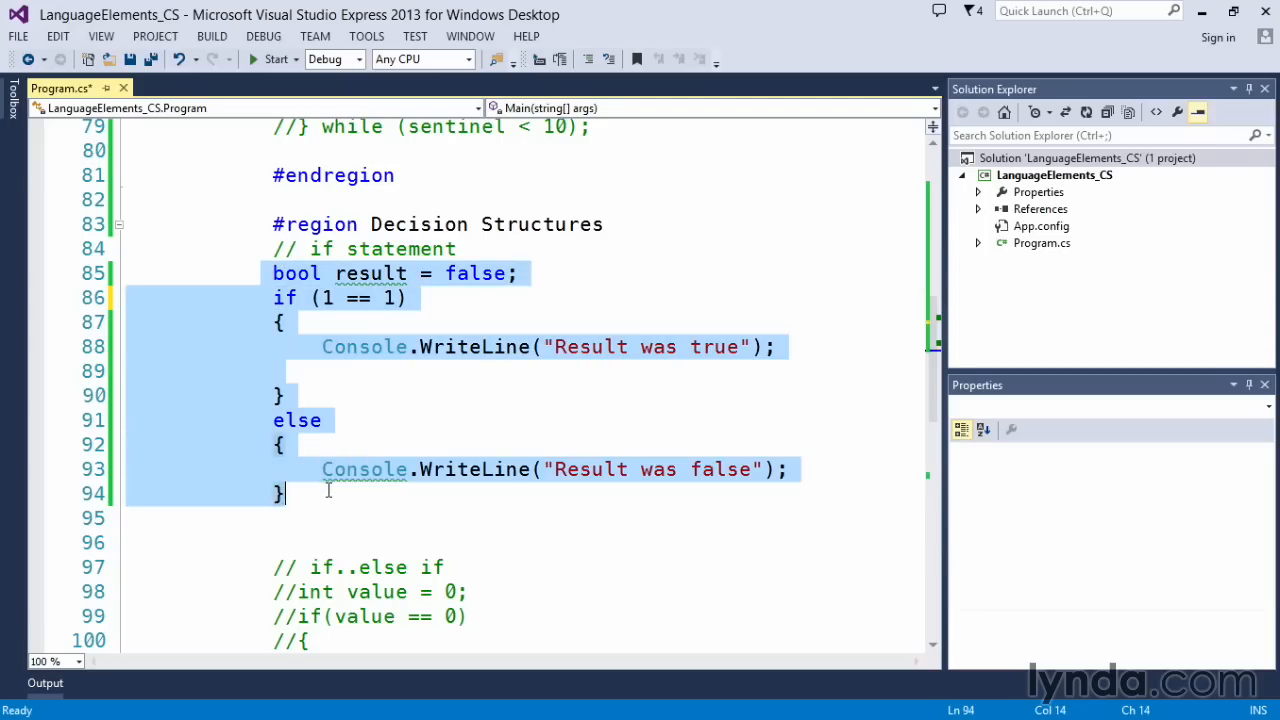
pyautogui.hotkey('ctrl', 'k')
pyautogui.hotkey('ctrl', 'c')
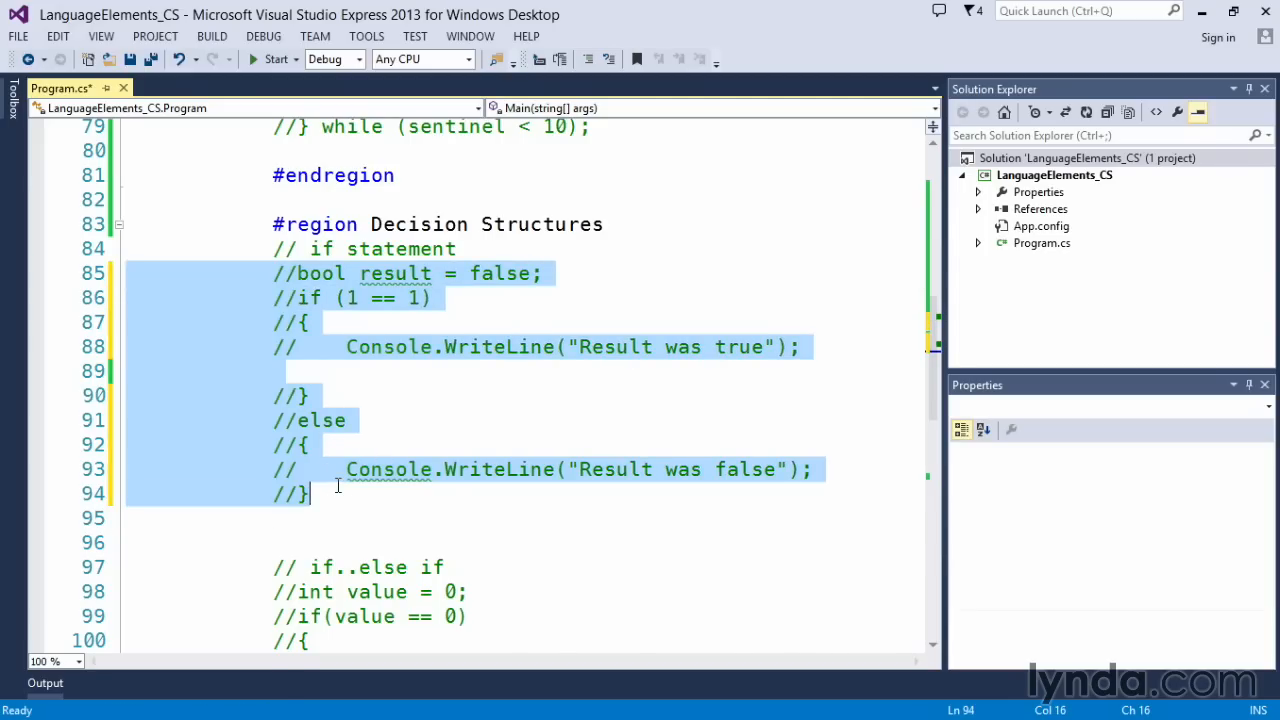
pyautogui.scroll(-2, 337, 487)
pyautogui.scroll(-2, 320, 430)
pyautogui.scroll(-1, 313, 380)
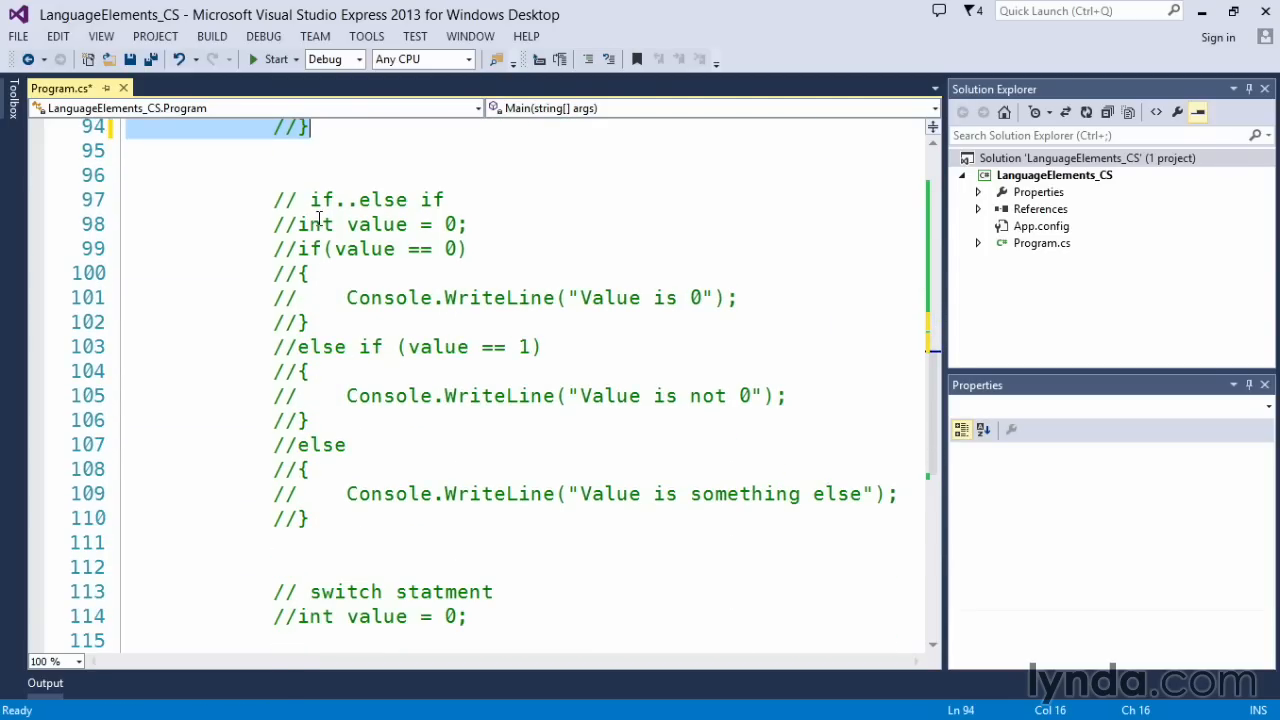
# Uncomment the if/else-if example block on lines 98–110
pyautogui.moveTo(299, 224); pyautogui.dragTo(391, 514)
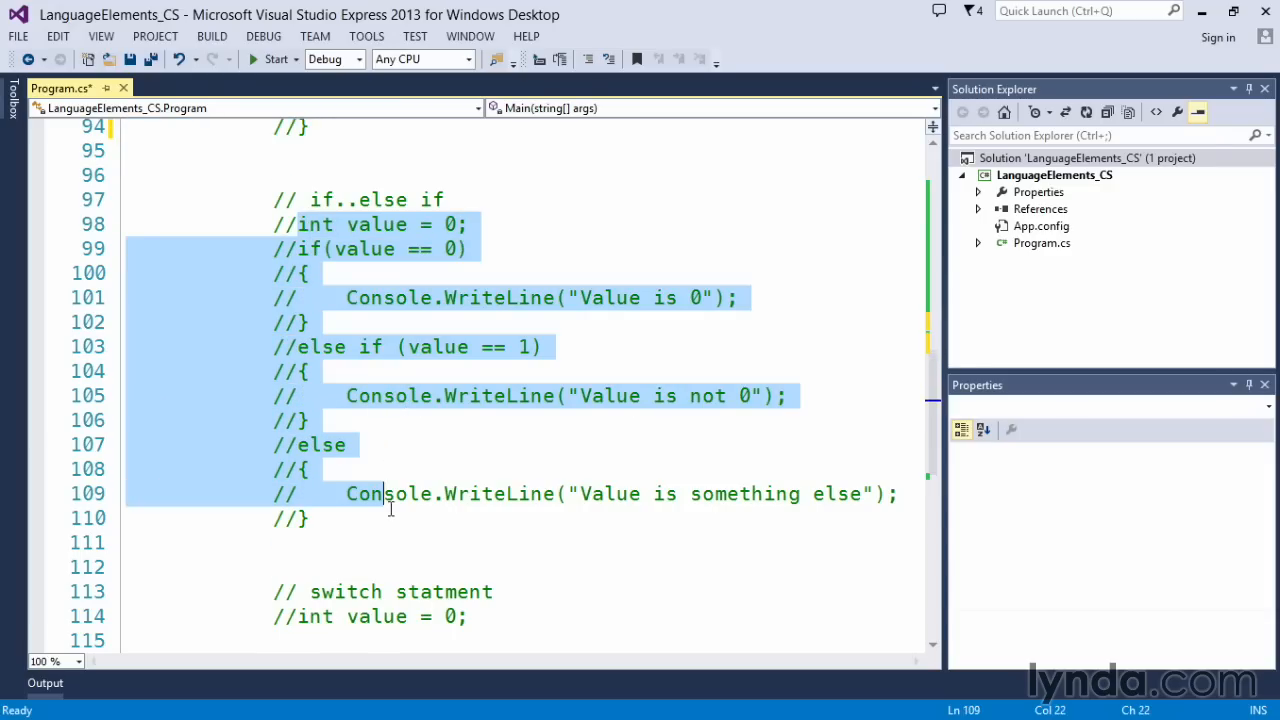
pyautogui.hotkey('ctrl', 'k')
pyautogui.hotkey('ctrl', 'u')
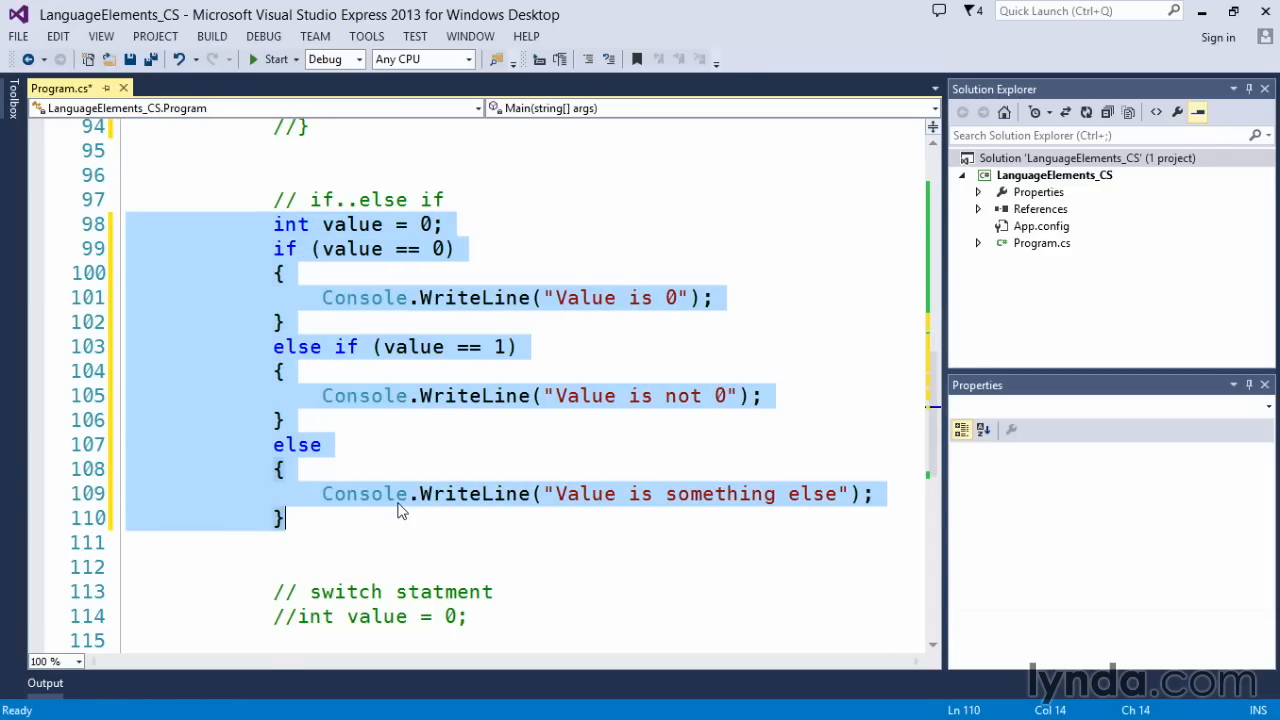
# Review the value == 0 condition and the statement printing Value is 0
pyautogui.click(490, 232)
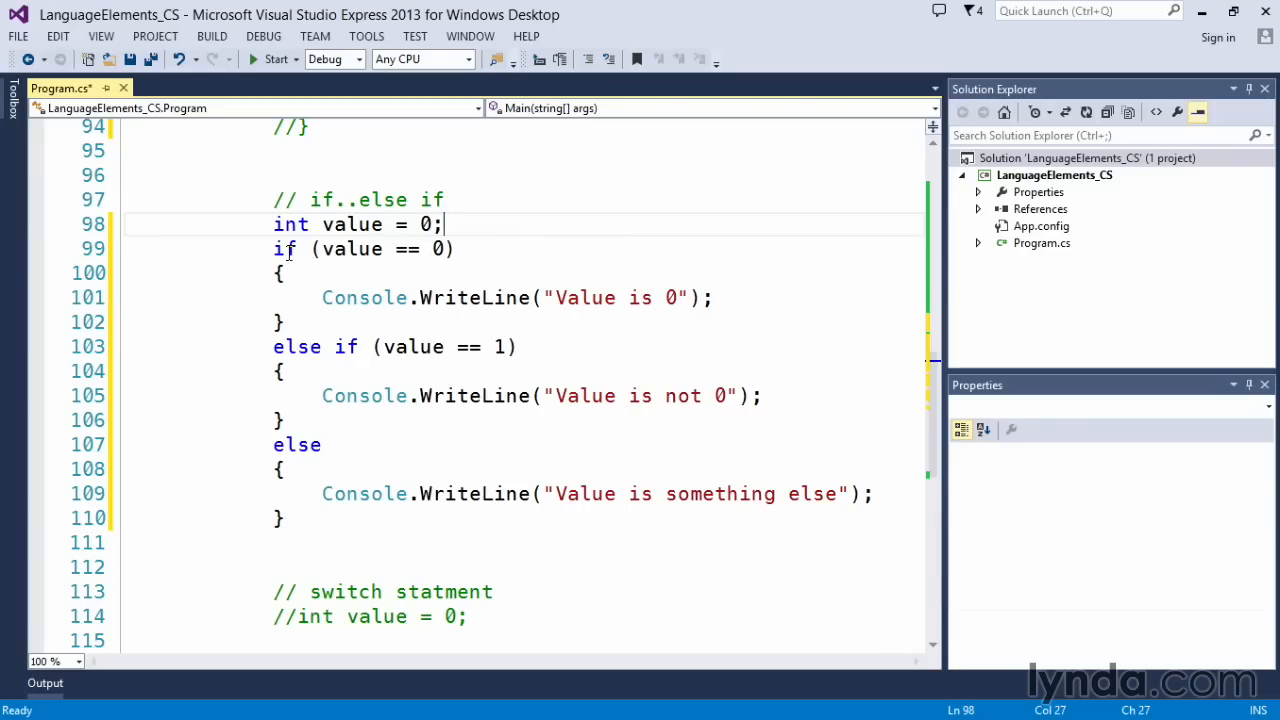
pyautogui.moveTo(351, 249)
pyautogui.moveTo(322, 249); pyautogui.dragTo(386, 249)
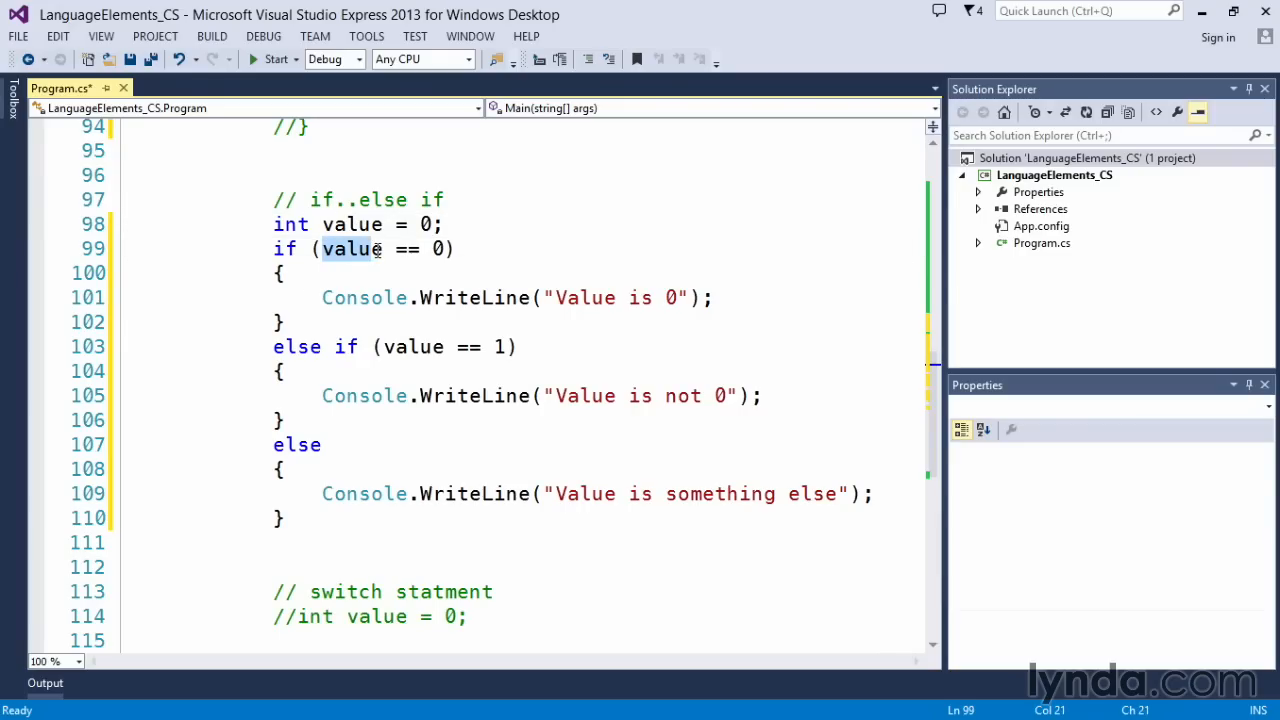
pyautogui.doubleClick(437, 249)
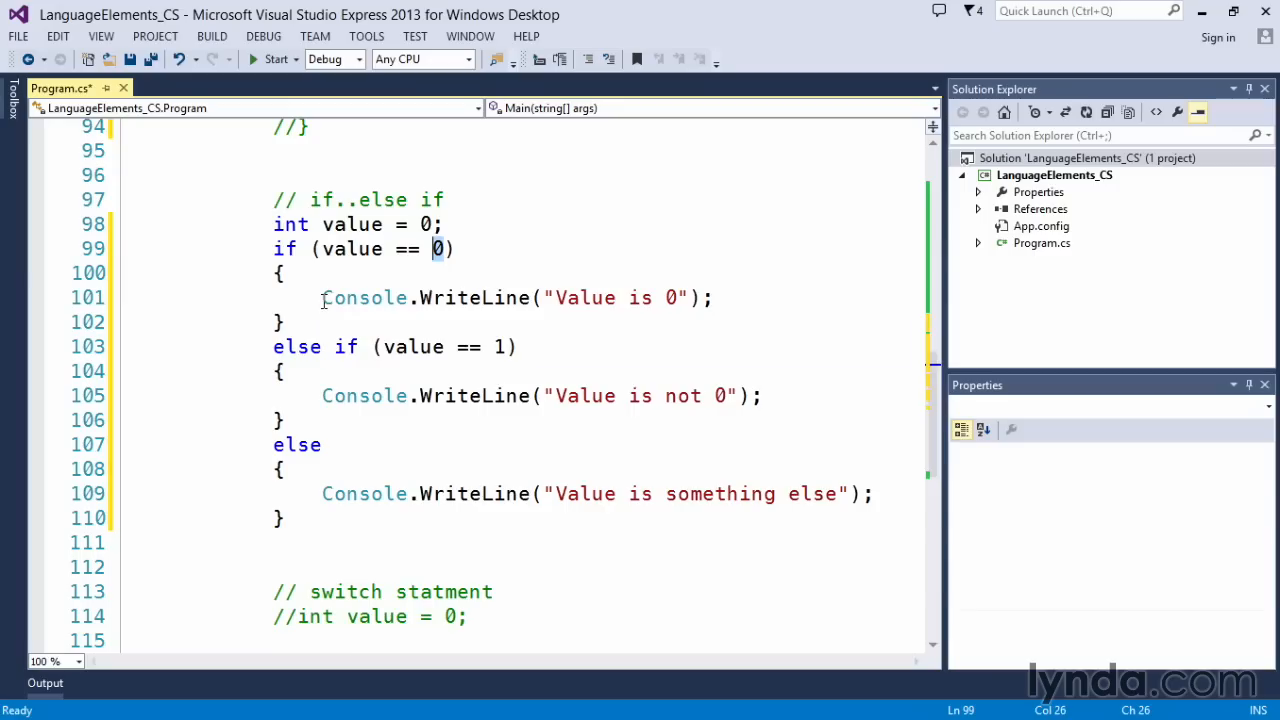
pyautogui.moveTo(322, 298); pyautogui.dragTo(714, 298)
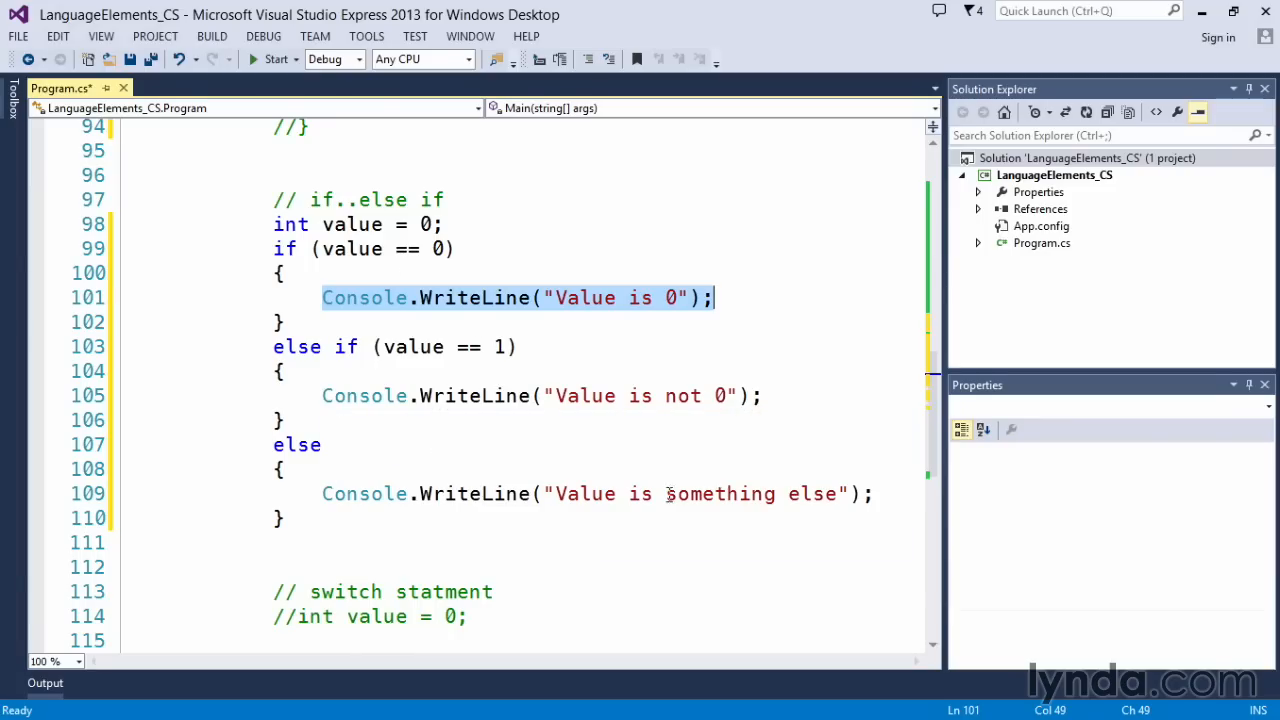
pyautogui.click(479, 453)
pyautogui.moveTo(470, 493)
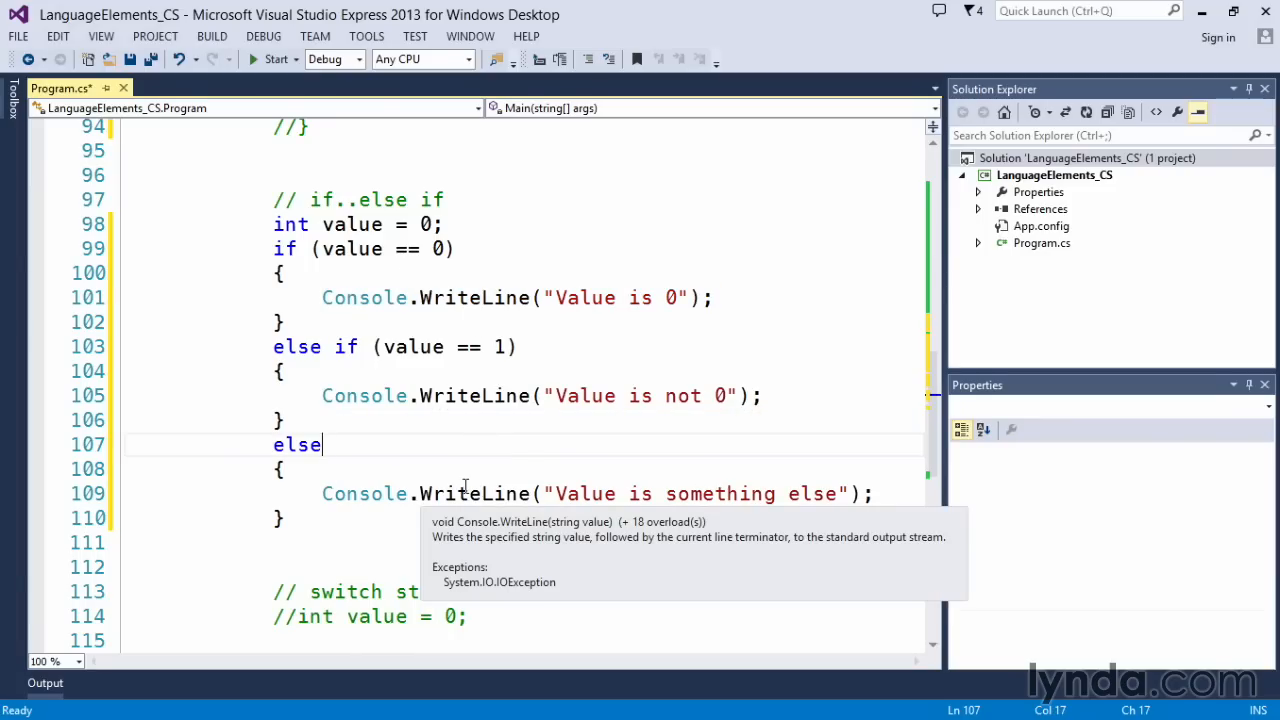
# Run the if/else-if code, printing Value is 0, then review the else if and else branches
pyautogui.hotkey('ctrl', 'F5')
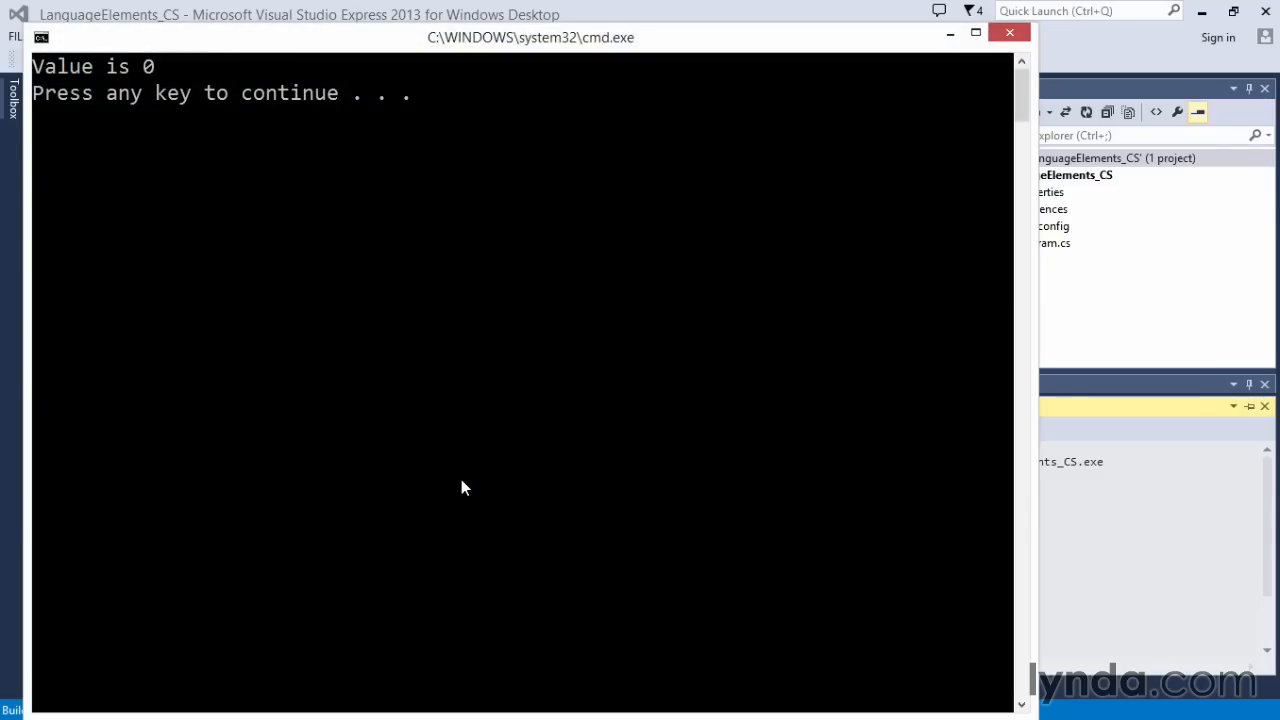
pyautogui.press('Return')
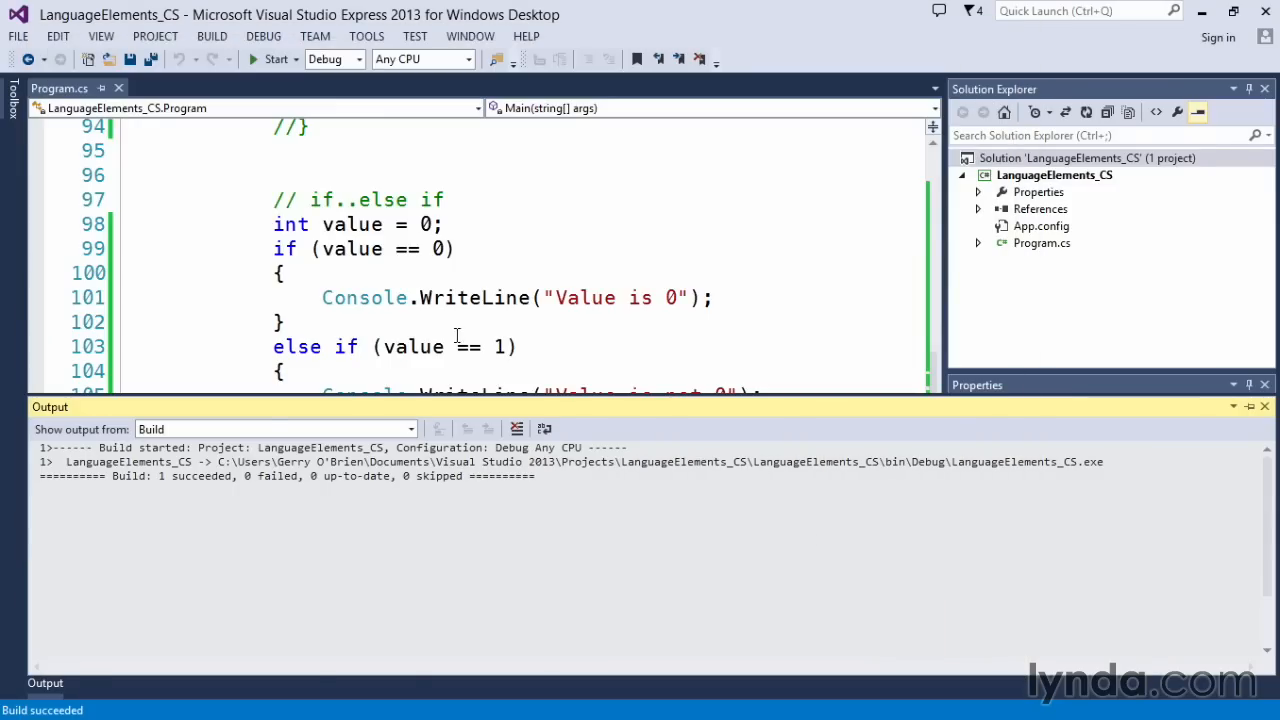
pyautogui.click(470, 315)
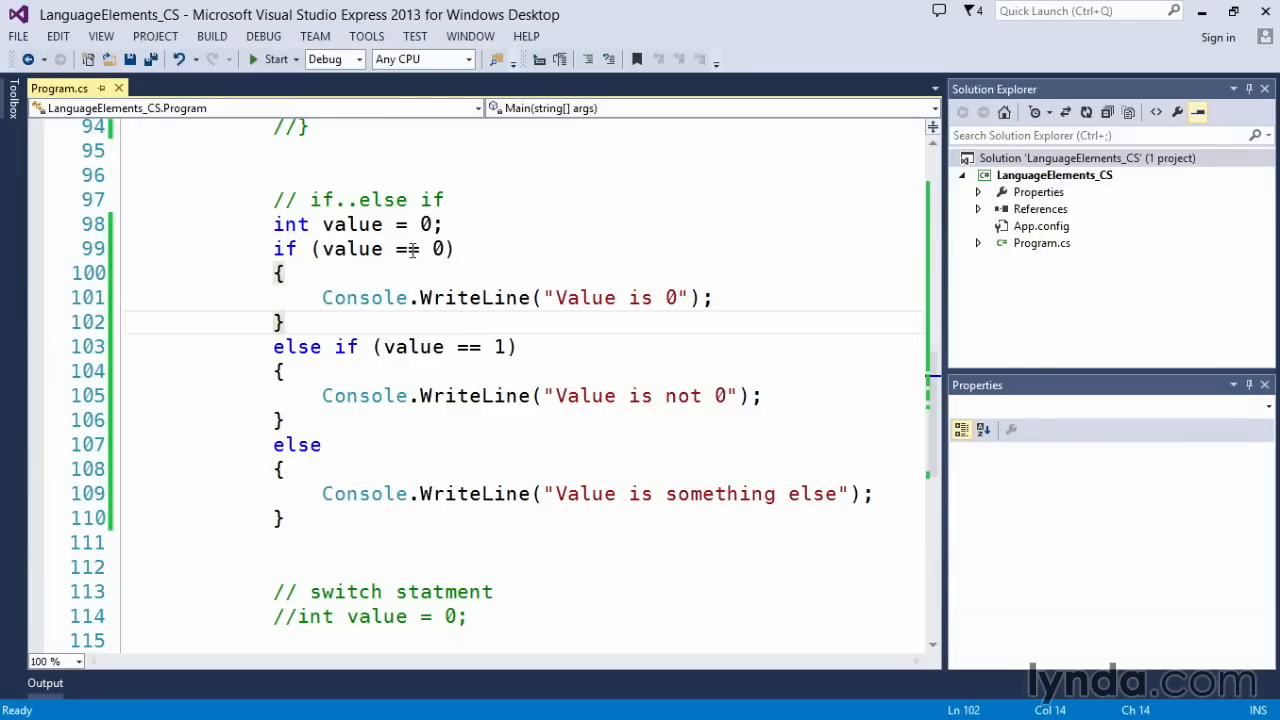
pyautogui.moveTo(445, 249); pyautogui.dragTo(323, 249)
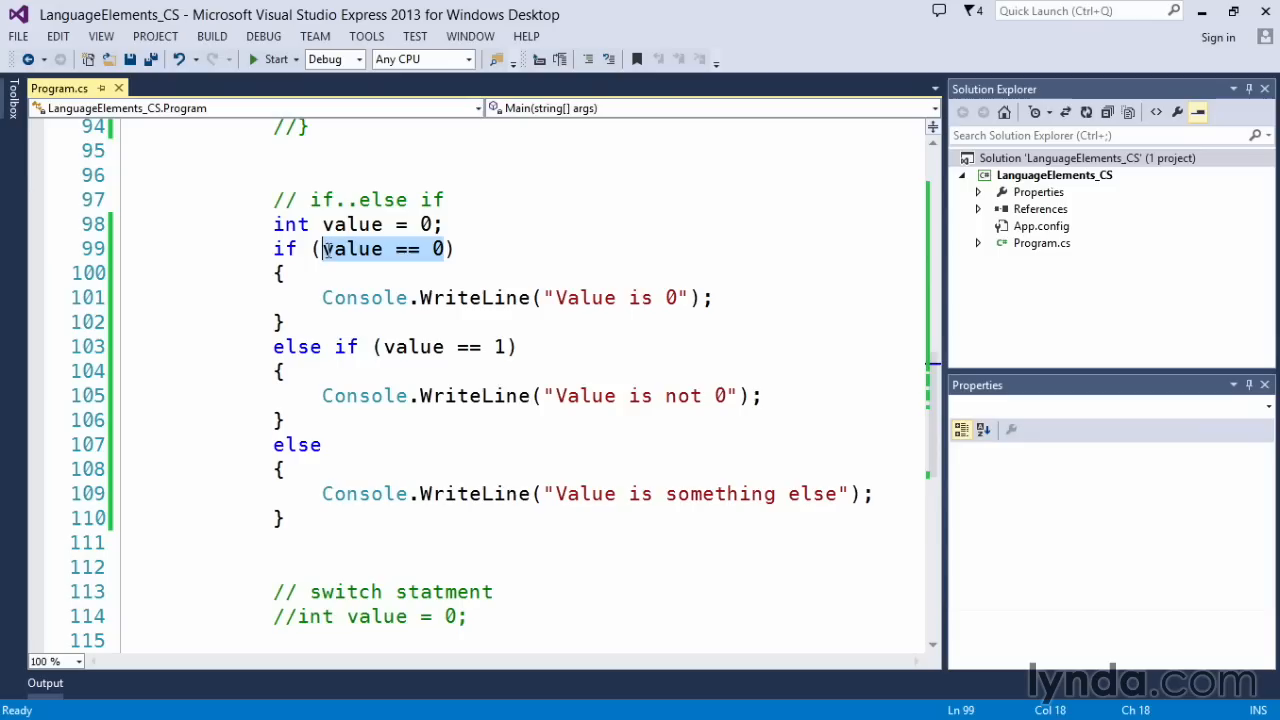
pyautogui.moveTo(322, 298); pyautogui.dragTo(531, 298)
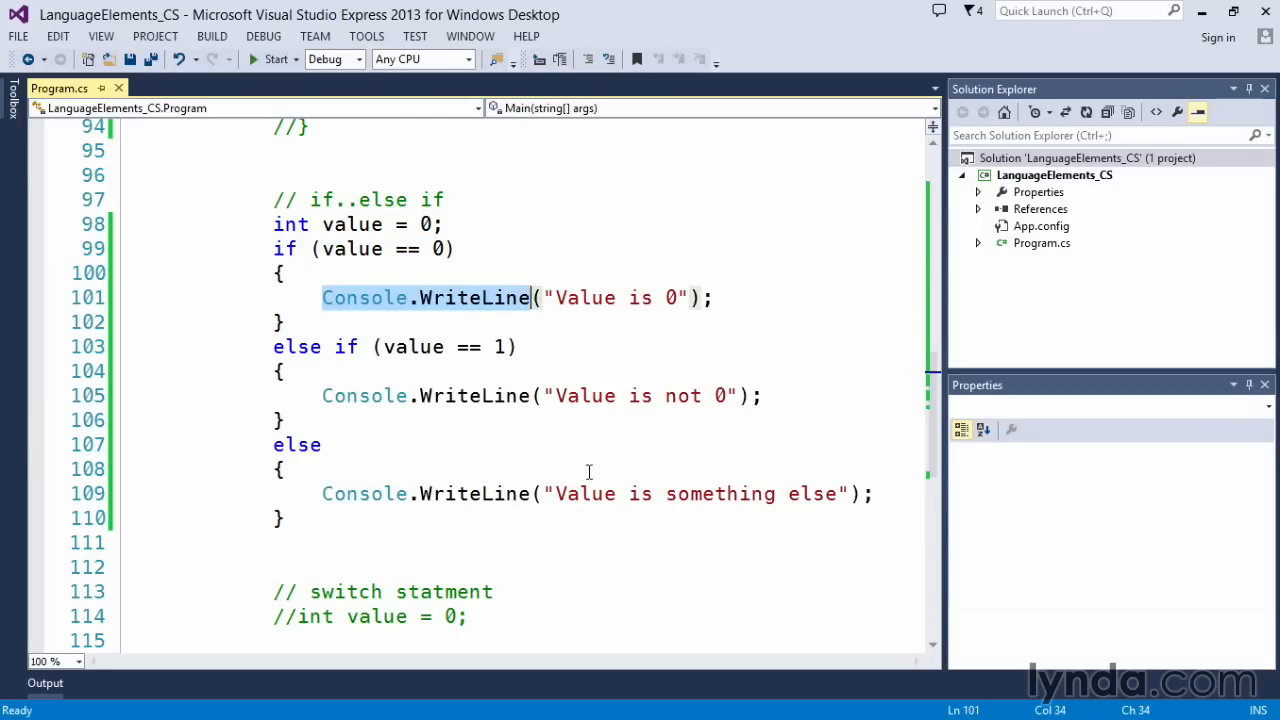
pyautogui.moveTo(270, 346); pyautogui.dragTo(328, 515)
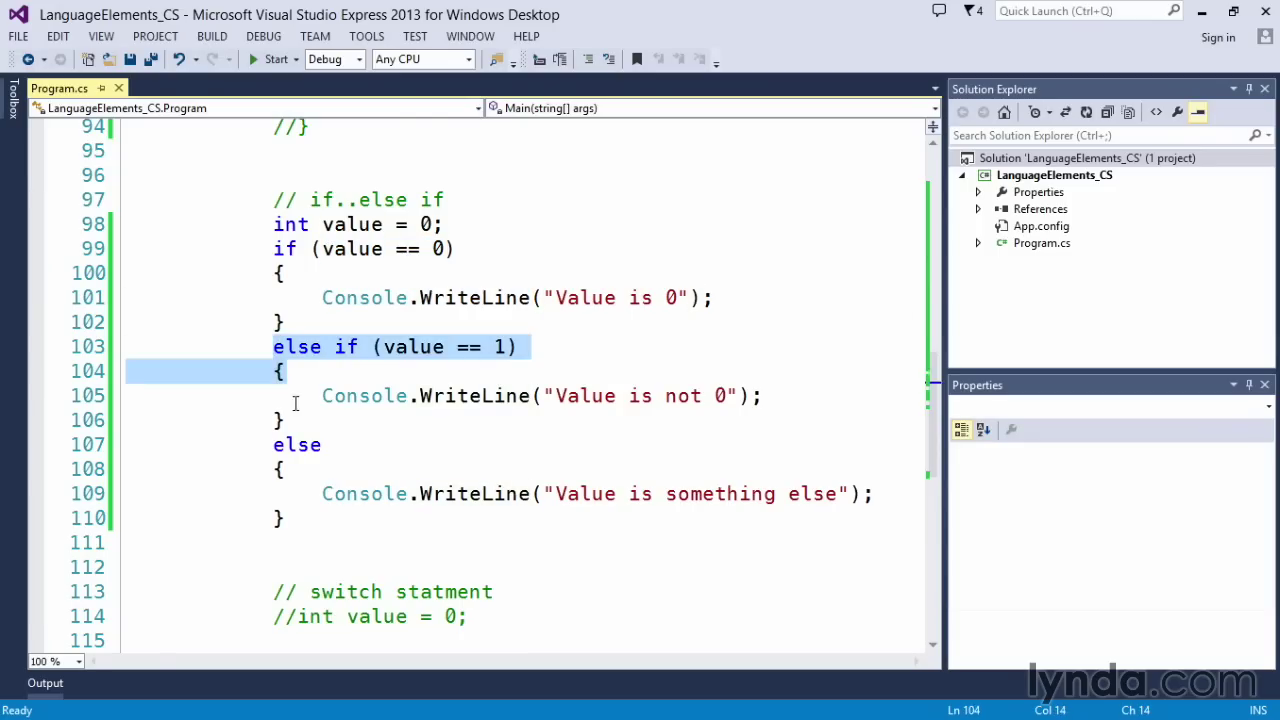
# Change int value = 0 to 1 and run, printing Value is not 0
pyautogui.click(436, 224)
pyautogui.press('BackSpace')
pyautogui.write('1')
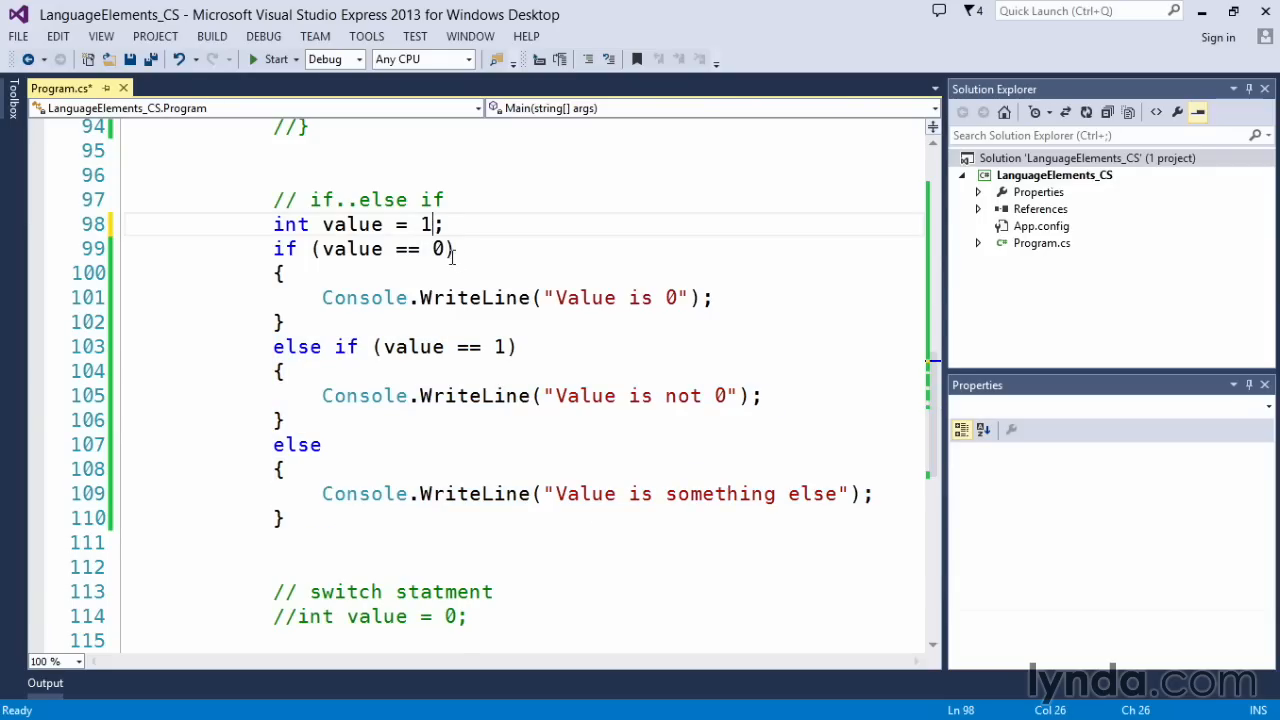
pyautogui.hotkey('ctrl', 'F5')
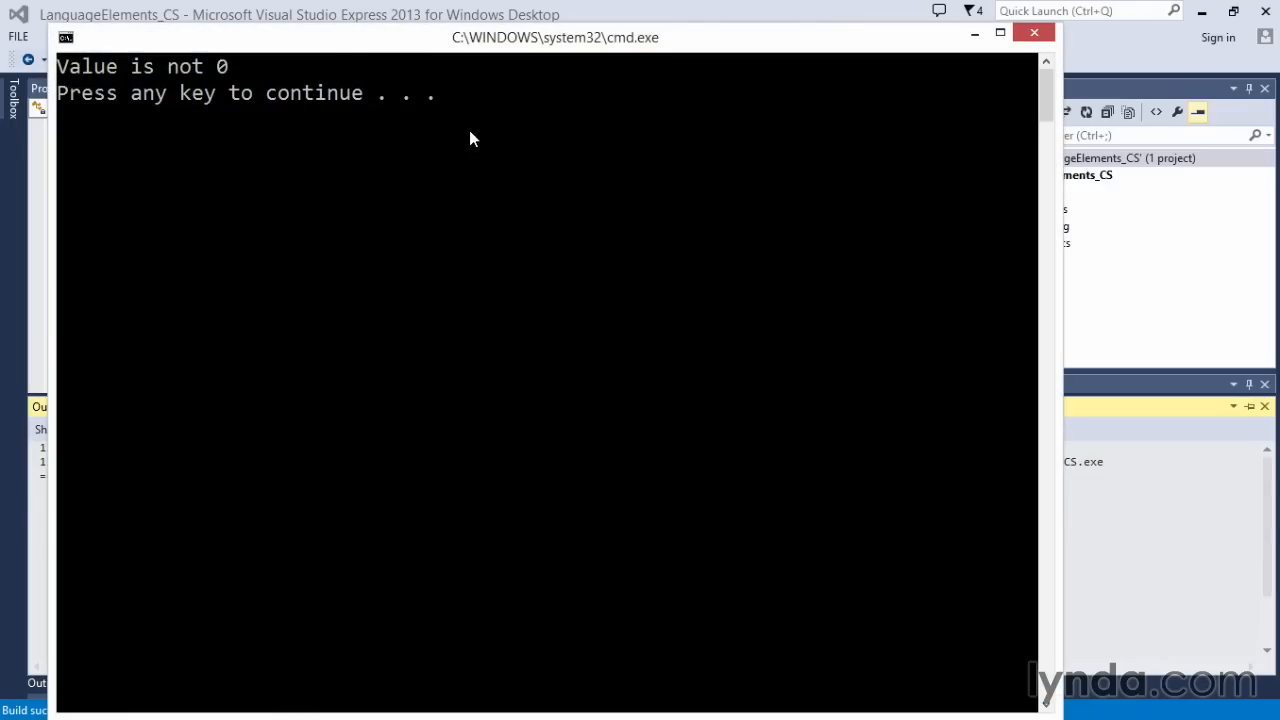
pyautogui.press('Return')
pyautogui.click(578, 321)
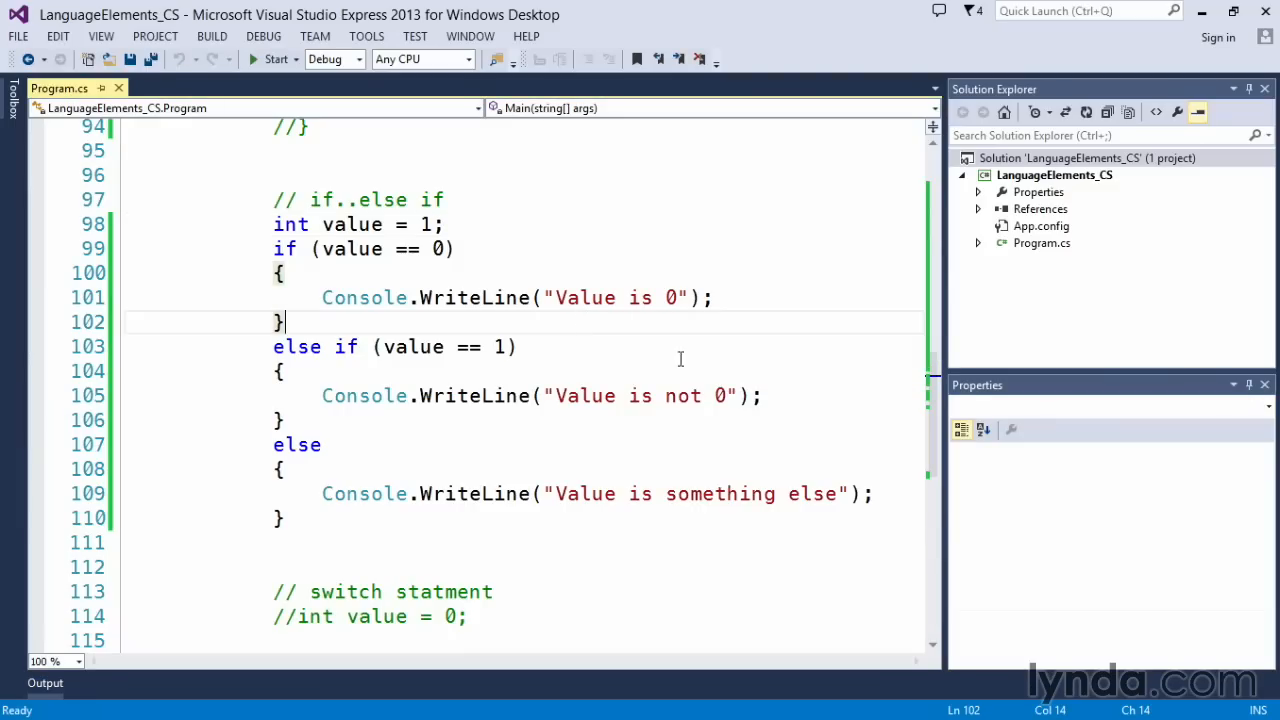
# Review the Value is not 0 statement against the value == 0 and value == 1 conditions
pyautogui.moveTo(745, 396); pyautogui.dragTo(321, 396)
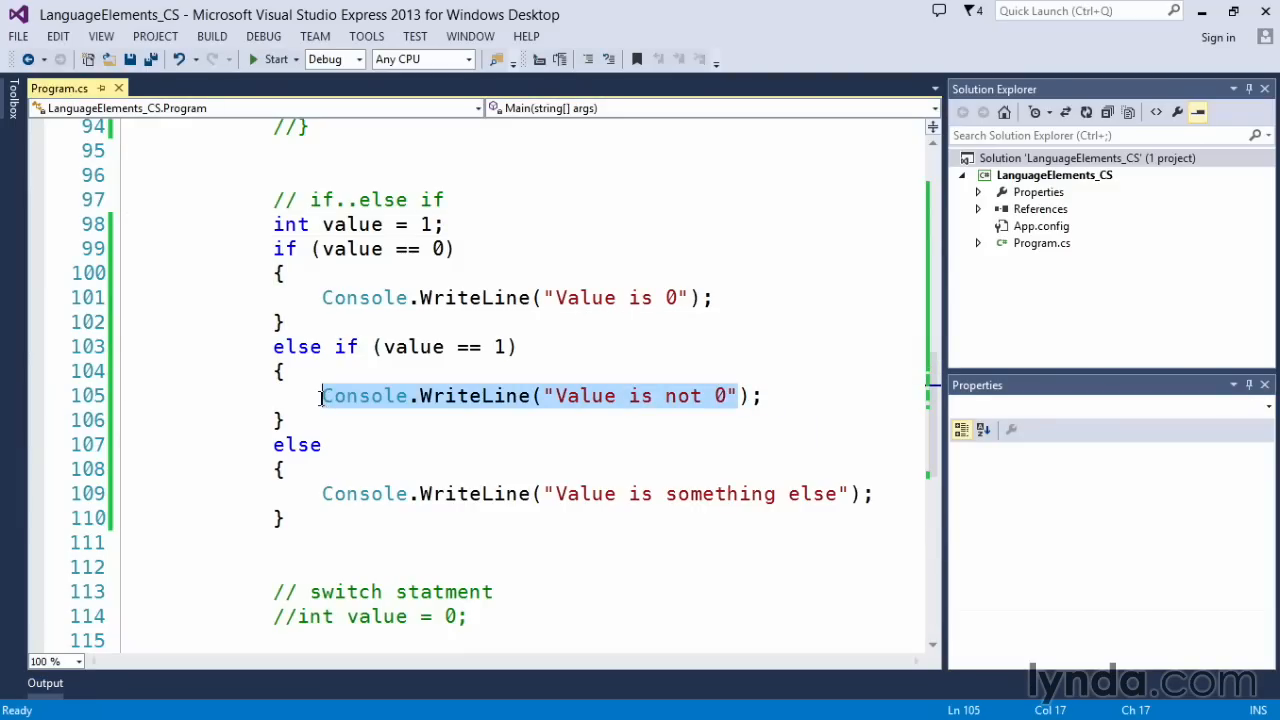
pyautogui.moveTo(508, 346); pyautogui.dragTo(380, 347)
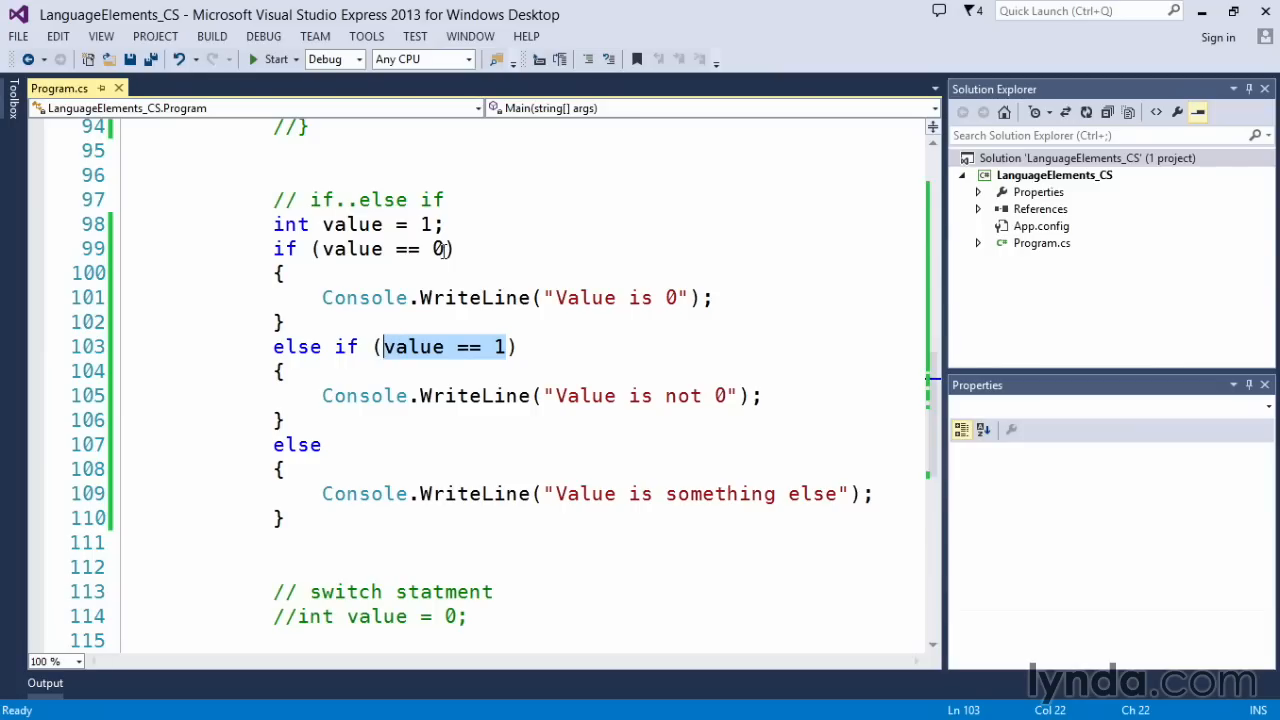
pyautogui.moveTo(444, 248); pyautogui.dragTo(322, 250)
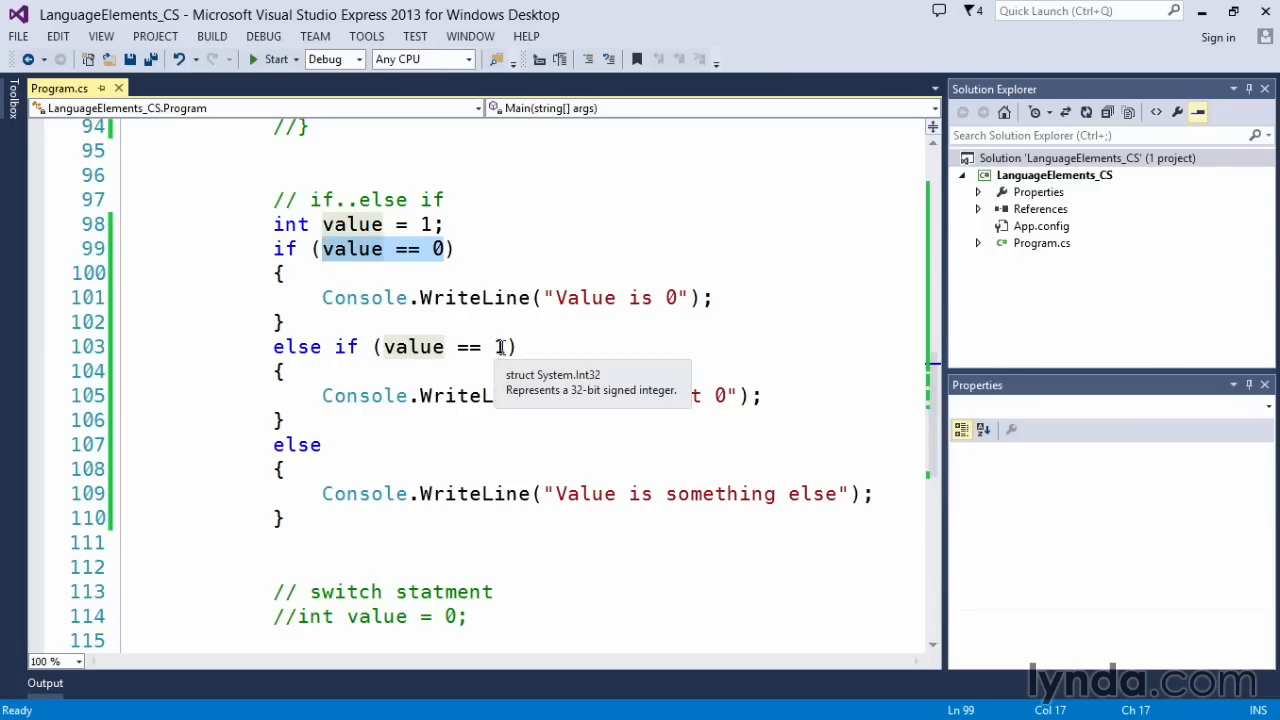
pyautogui.moveTo(508, 346); pyautogui.dragTo(382, 347)
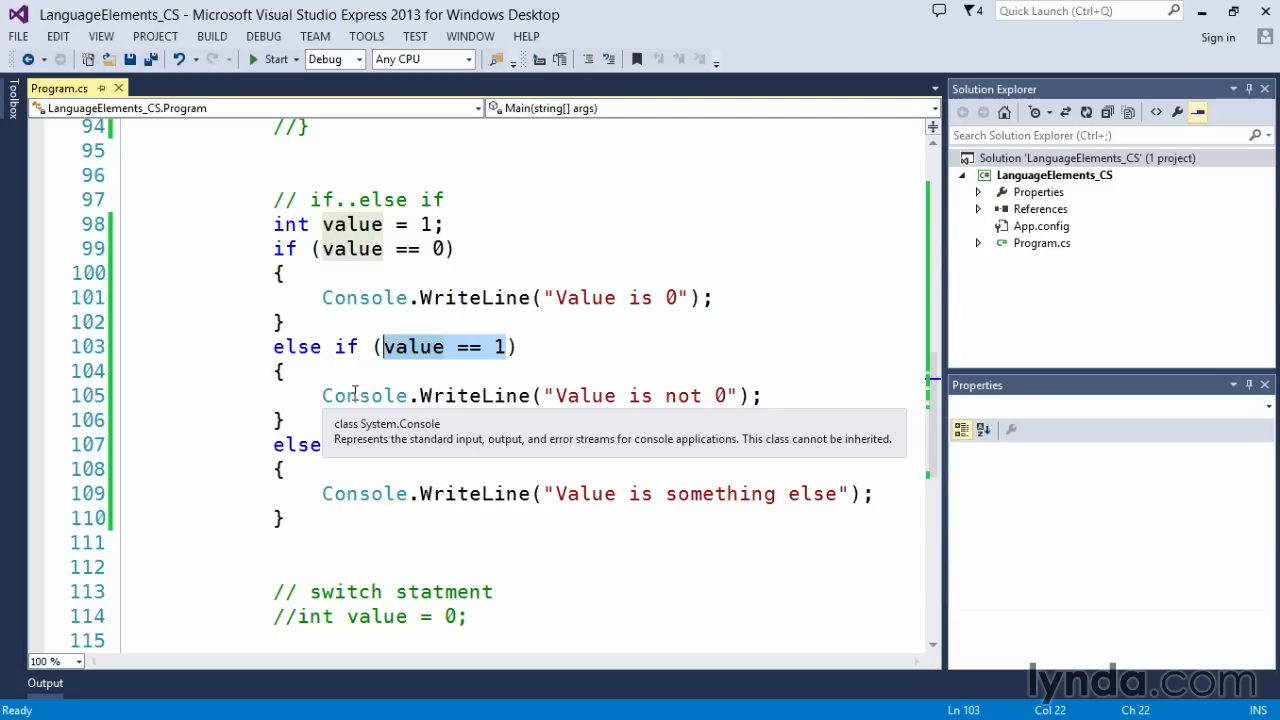
pyautogui.click(432, 224)
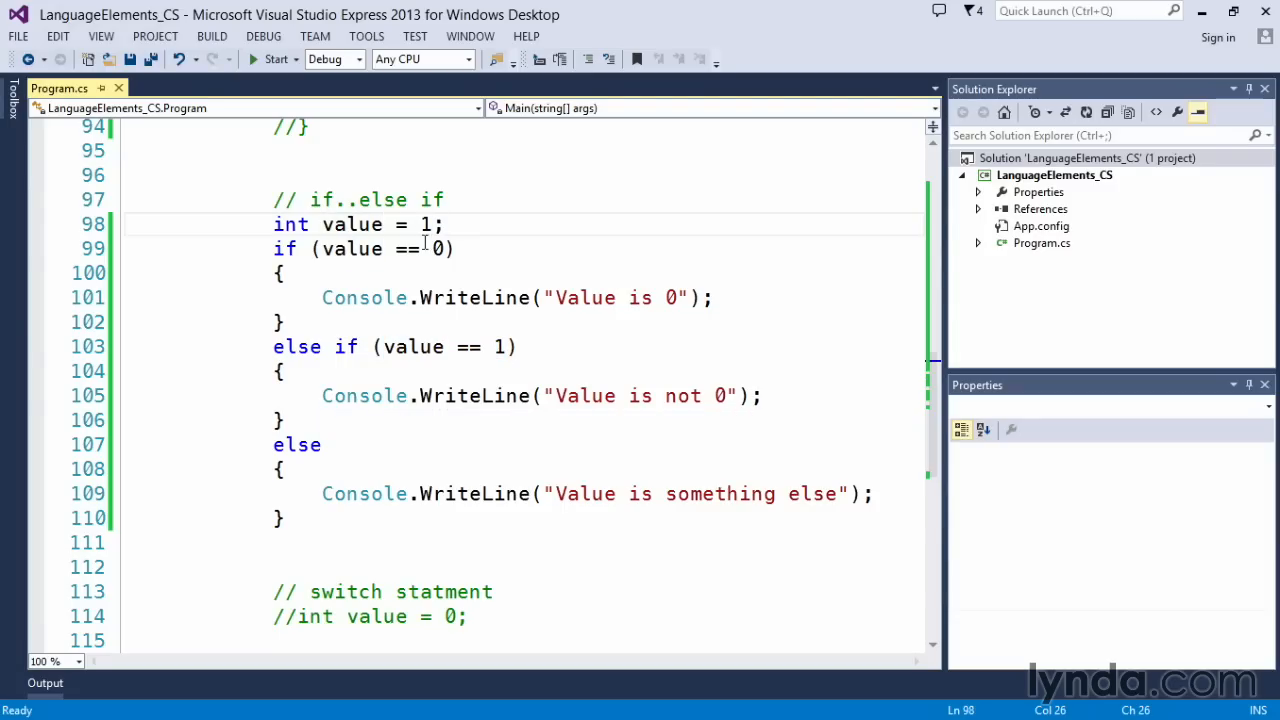
# Run with value 2 so the console prints 'Value is something else'
pyautogui.press('BackSpace')
pyautogui.write('2')
pyautogui.moveTo(578, 494)
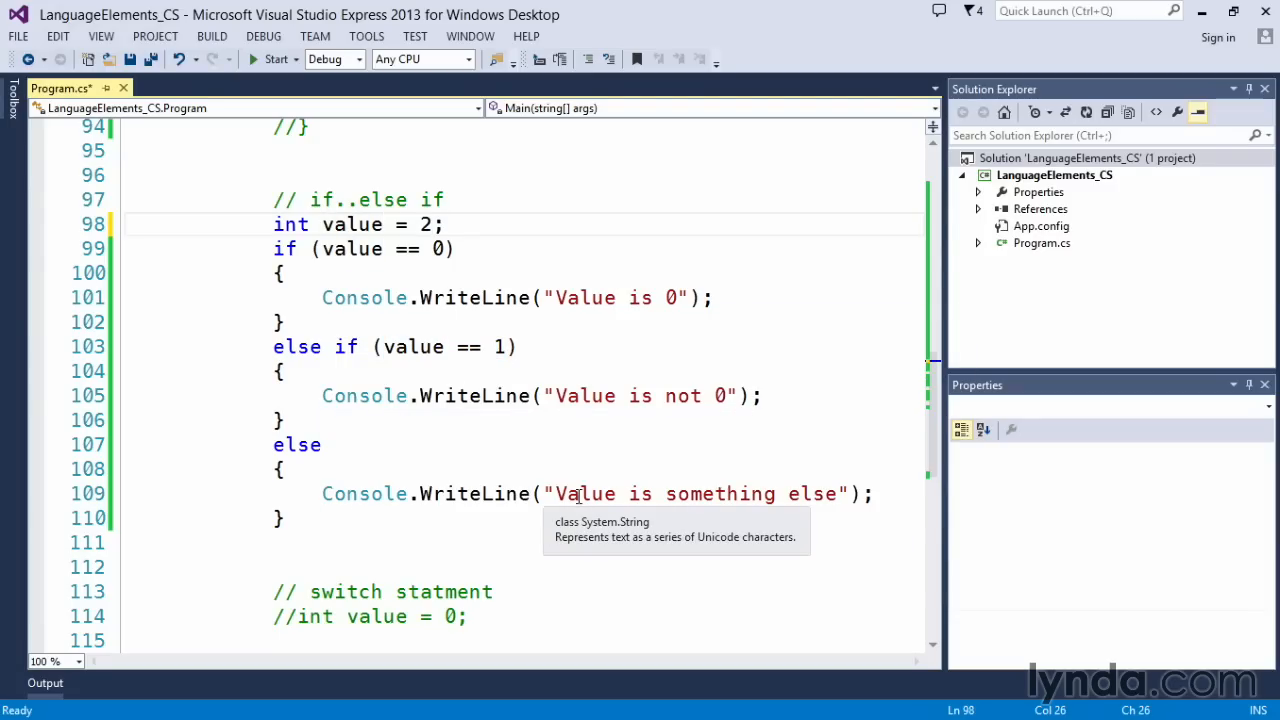
pyautogui.hotkey('ctrl', 'F5')
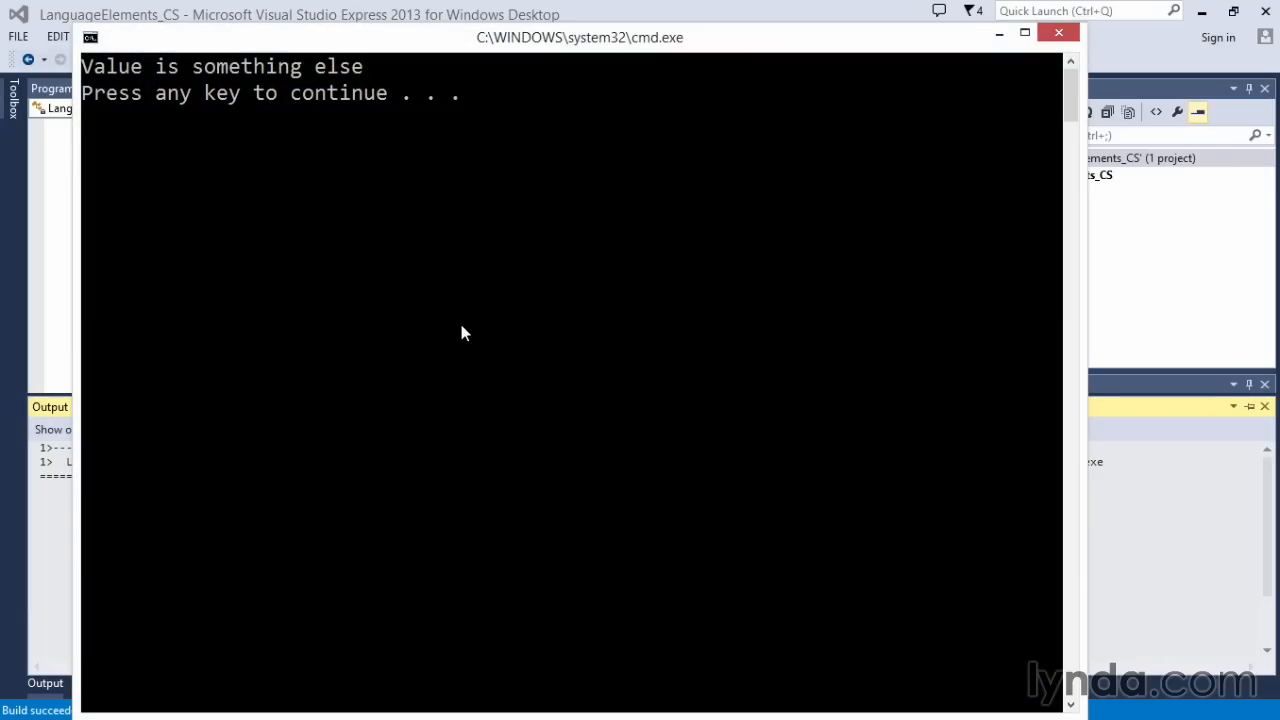
pyautogui.press('Return')
# Comment out the if/else-if block on lines 98–110 again
pyautogui.click(548, 288)
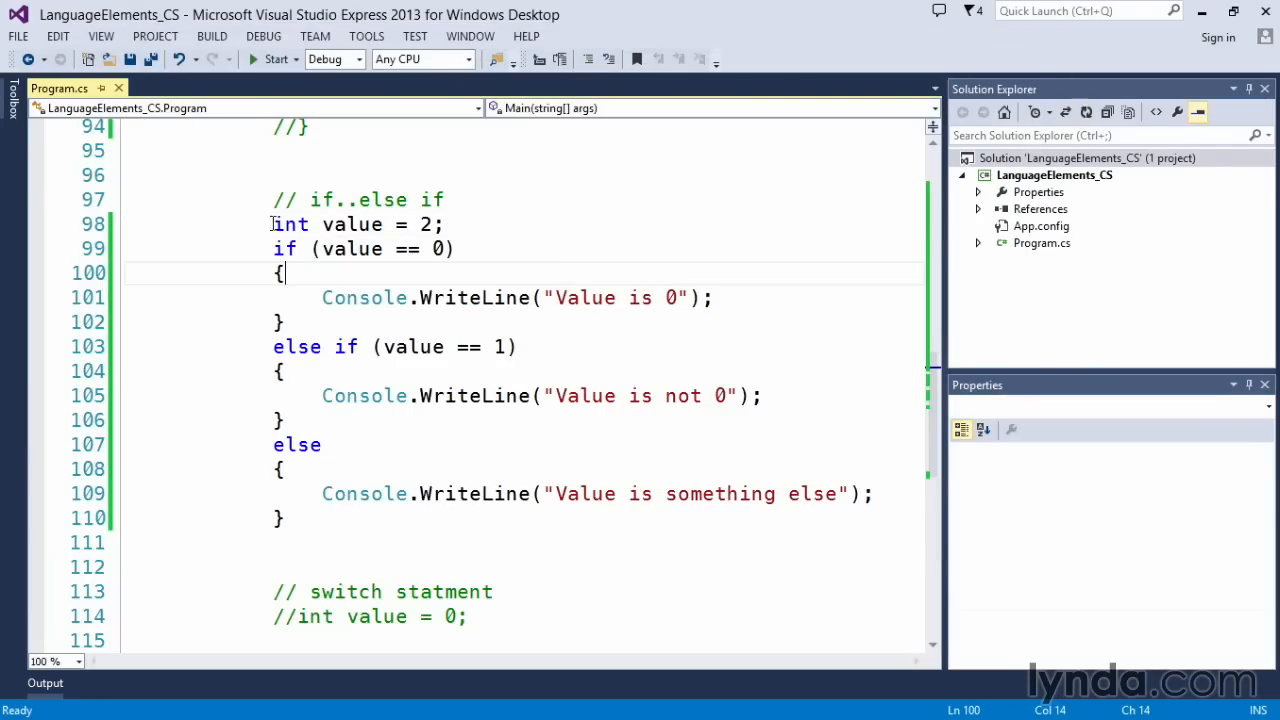
pyautogui.moveTo(273, 224); pyautogui.dragTo(313, 519)
pyautogui.hotkey('ctrl', 'k')
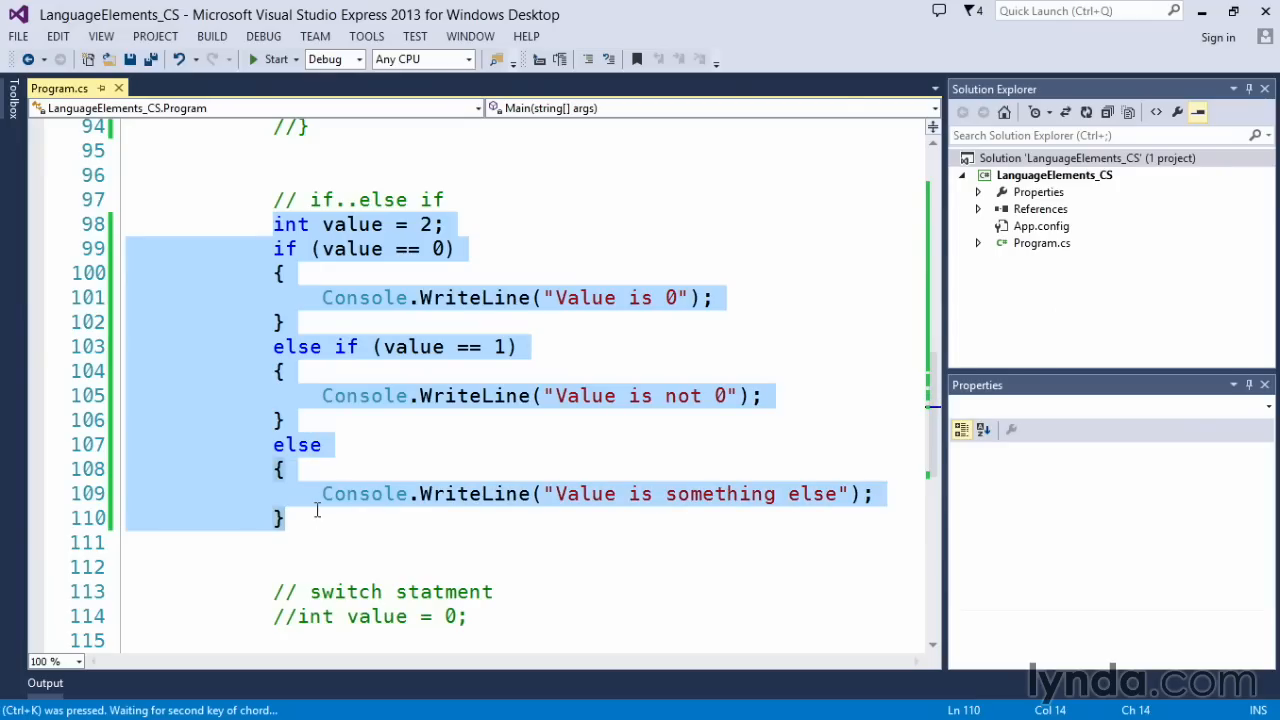
pyautogui.hotkey('ctrl', 'c')
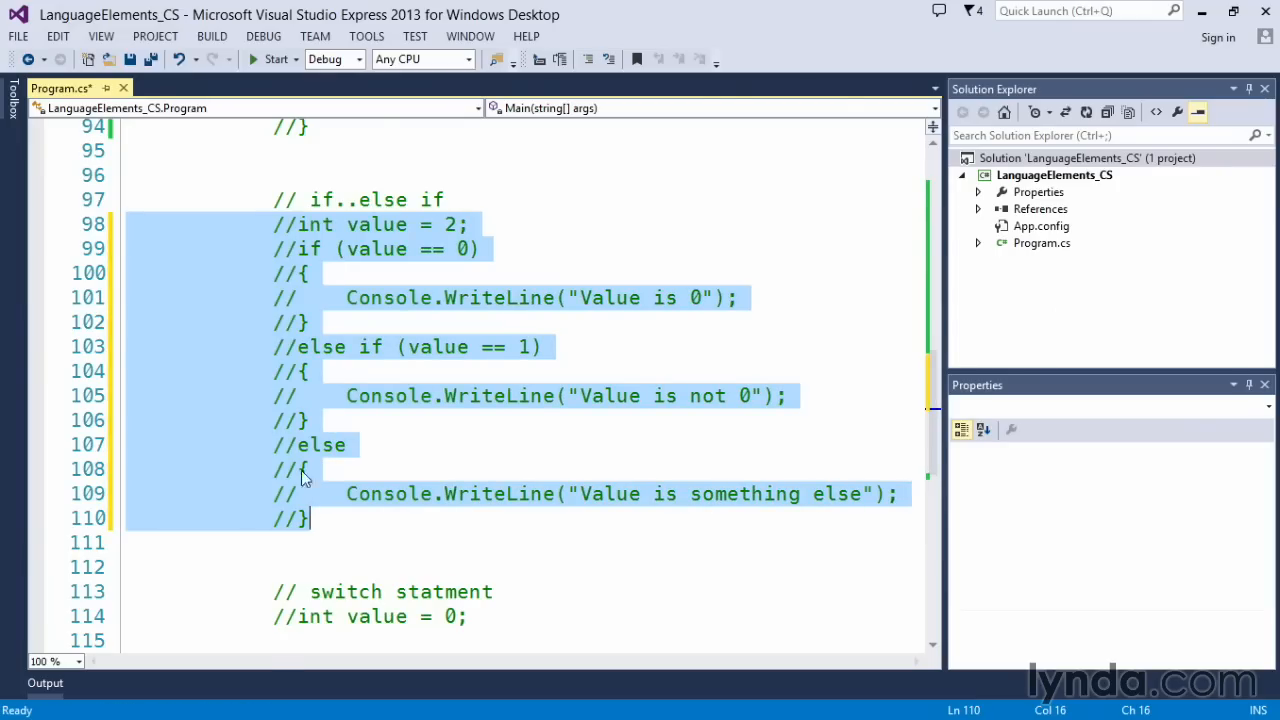
pyautogui.scroll(-1, 414, 352)
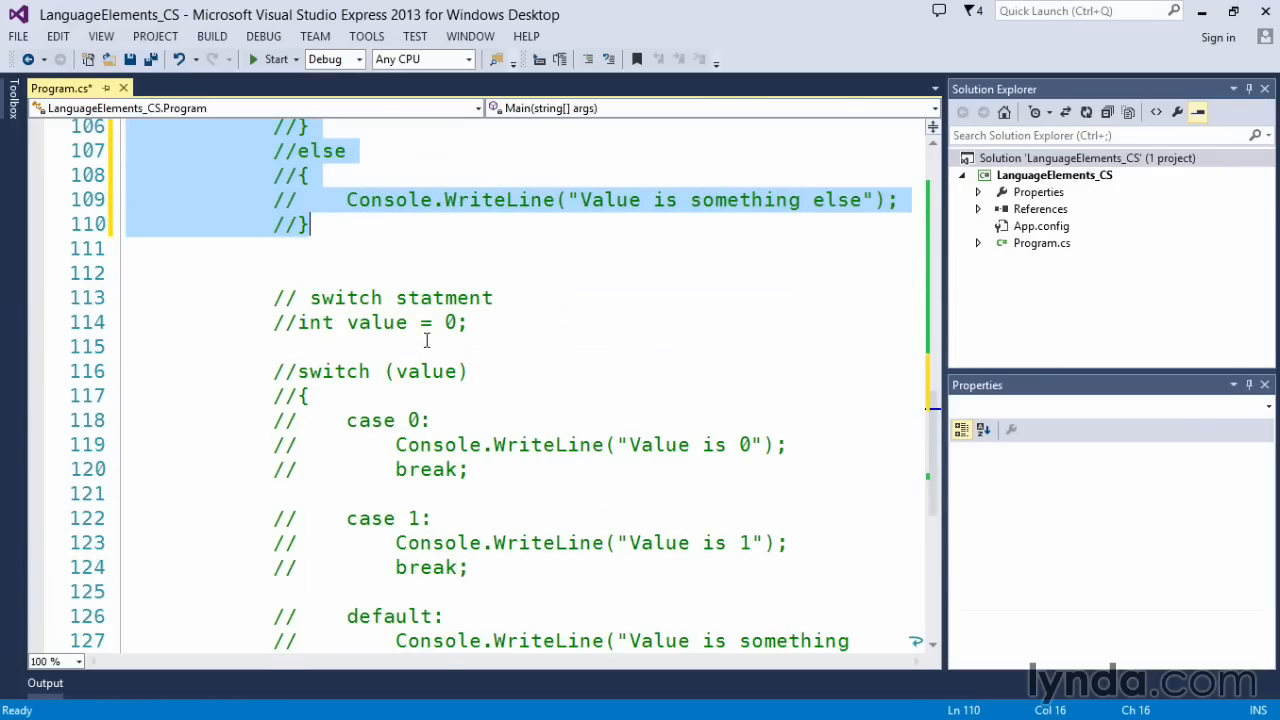